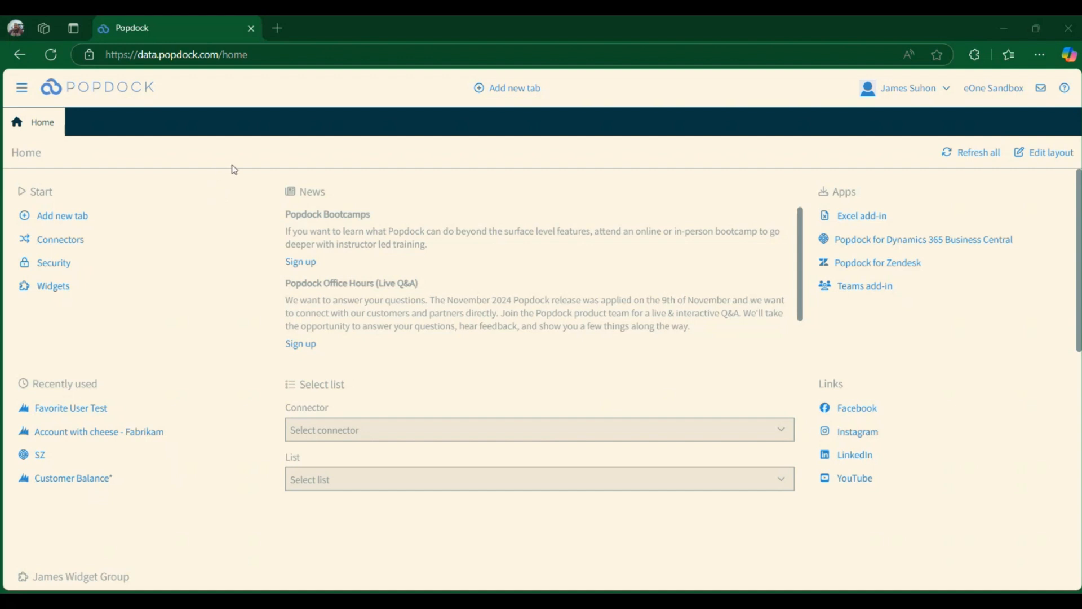
# - Open the Scheduler, start adding a new job and name it James Test Scheduled Job
pyautogui.click(23, 93)
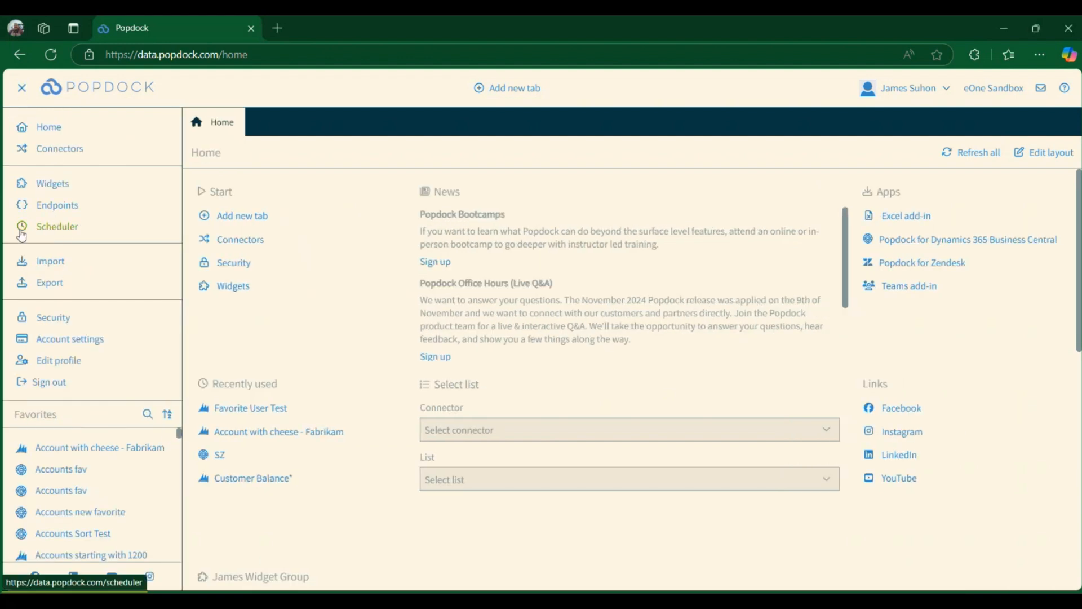
pyautogui.click(62, 226)
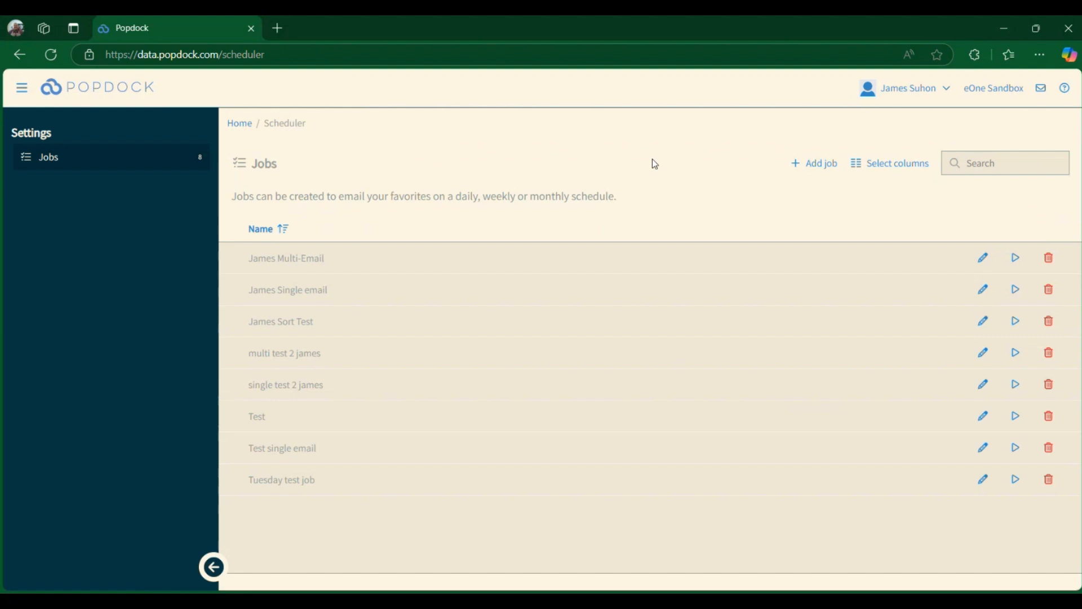
pyautogui.click(811, 170)
pyautogui.click(510, 263)
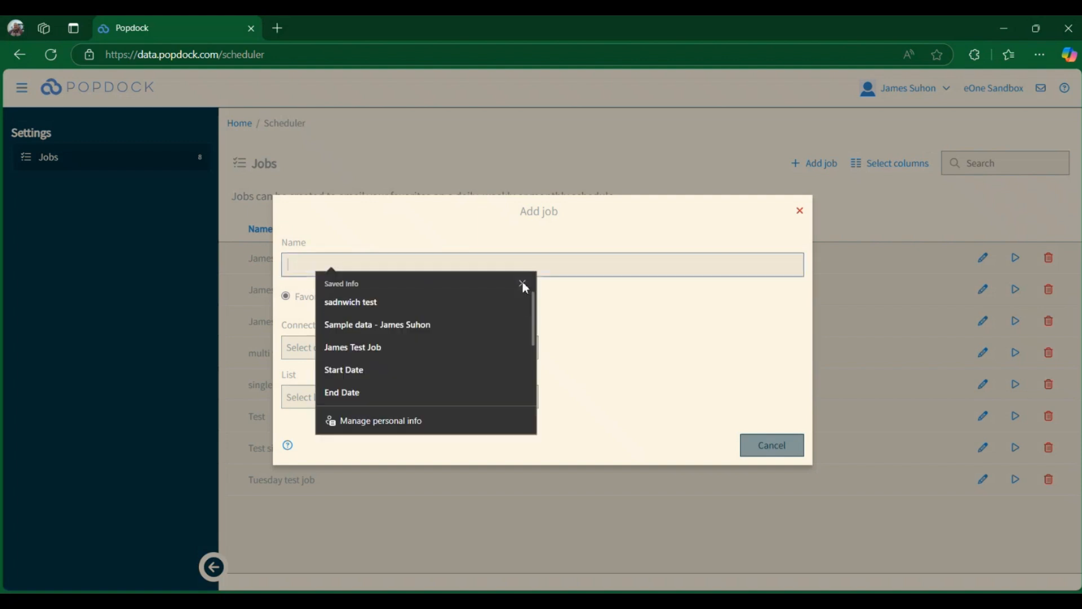
pyautogui.click(522, 283)
pyautogui.write('Jmaes')
pyautogui.press('BackSpace')
pyautogui.press('BackSpace')
pyautogui.press('BackSpace')
pyautogui.press('BackSpace')
pyautogui.press('BackSpace')
pyautogui.write('James TEst')
pyautogui.press('BackSpace')
pyautogui.press('BackSpace')
pyautogui.press('BackSpace')
pyautogui.press('BackSpace')
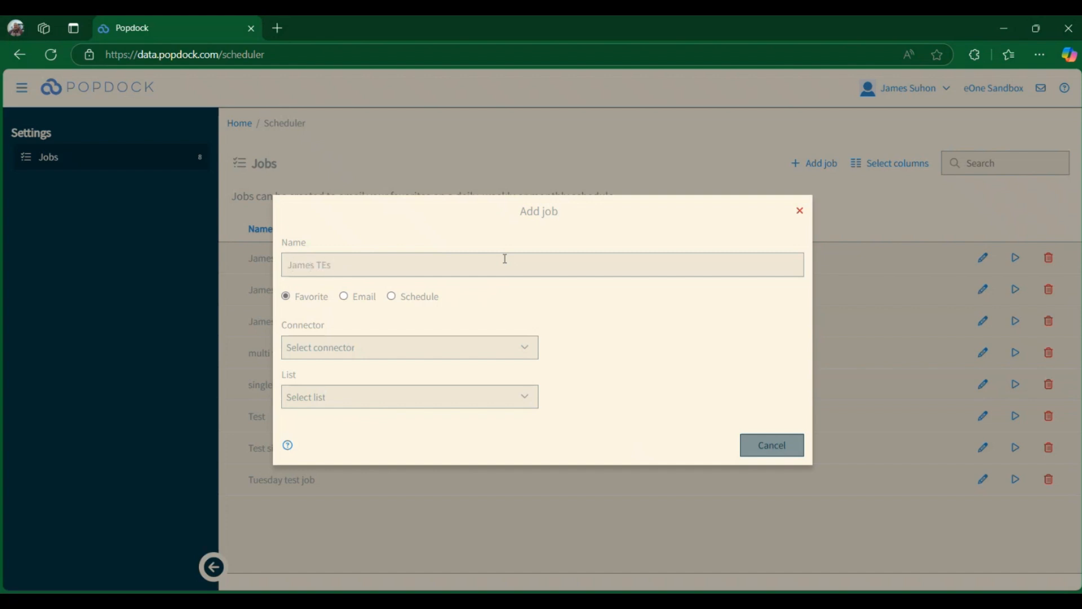
pyautogui.write('Test Scheduled JOb')
pyautogui.press('BackSpace')
pyautogui.press('BackSpace')
pyautogui.write('ob')
# - Search the connectors for "james new" and select James new GP Gateway stuff
pyautogui.click(550, 322)
pyautogui.click(491, 351)
pyautogui.click(429, 376)
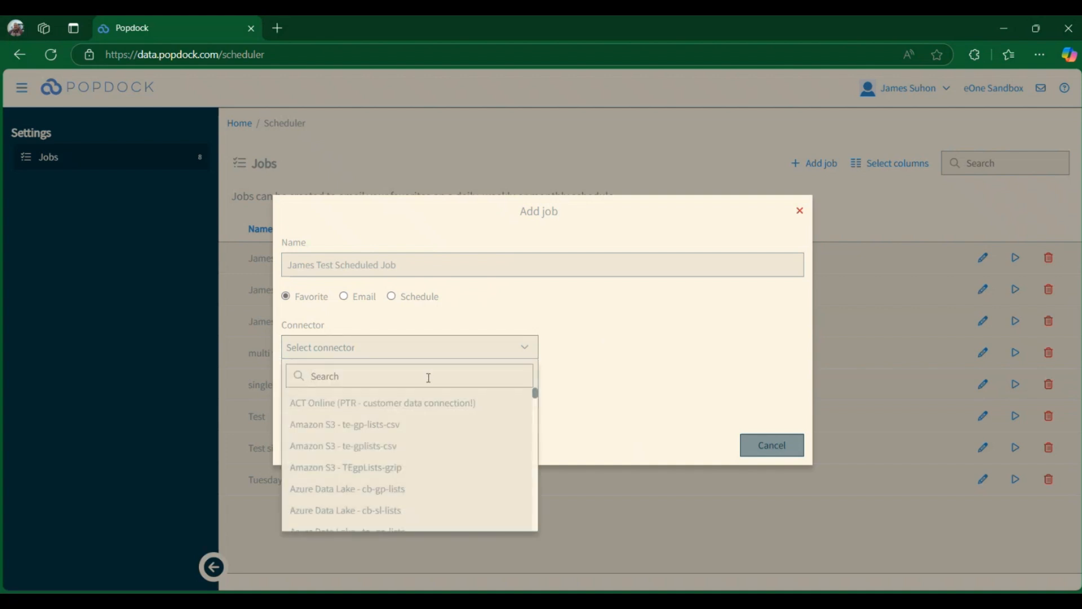
pyautogui.write('james new')
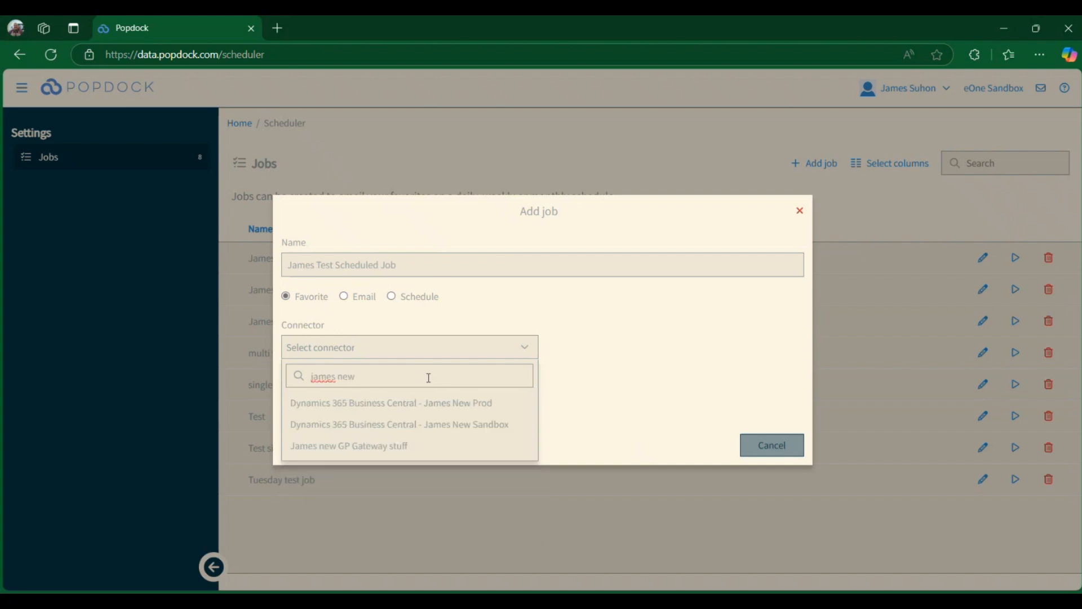
pyautogui.click(373, 447)
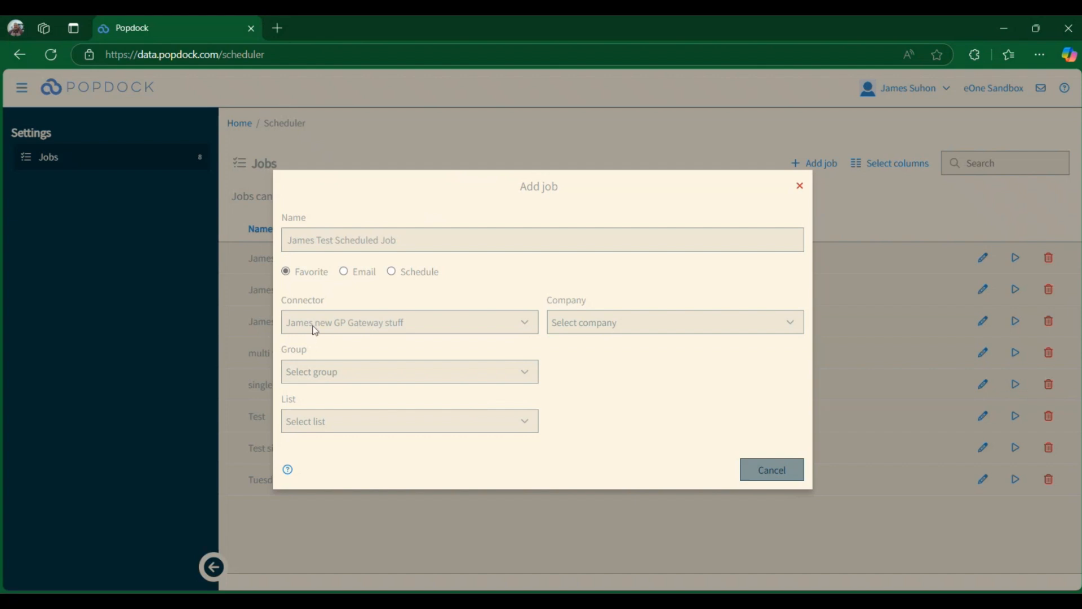
# - Select Fabrikam, Inc. as the job's company
pyautogui.click(638, 322)
pyautogui.click(577, 419)
pyautogui.click(570, 399)
pyautogui.click(570, 399)
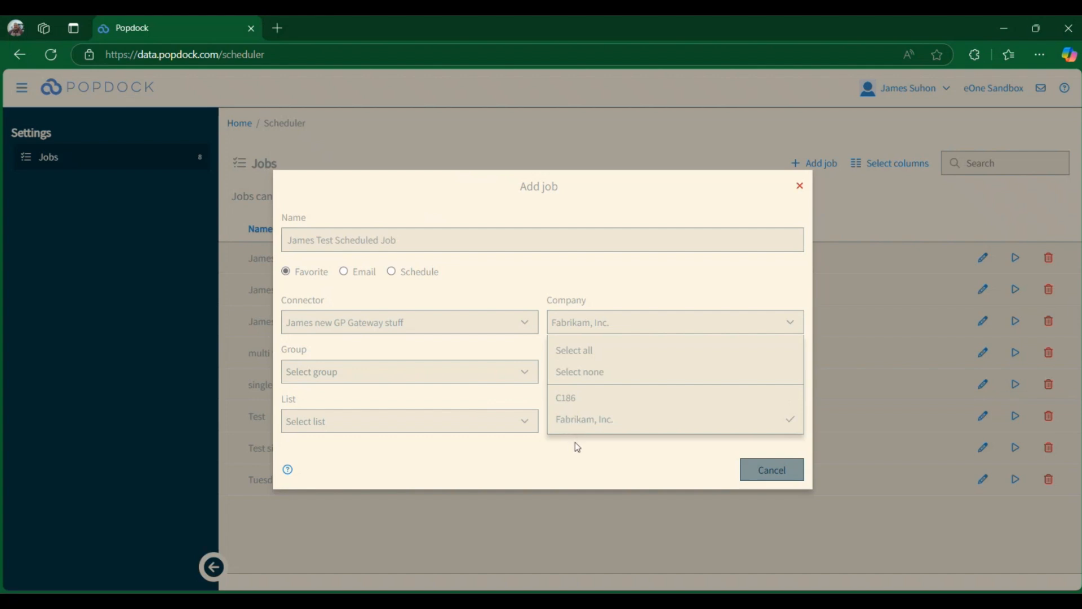
pyautogui.click(575, 442)
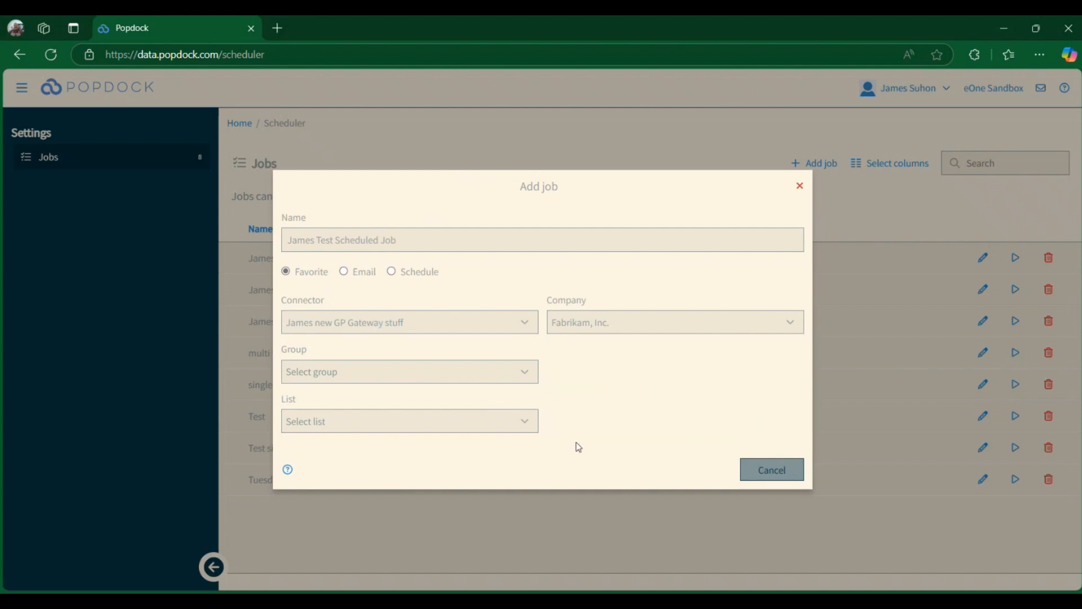
# - Choose the Inventory group, the Items list and the Default view favorite
pyautogui.click(460, 383)
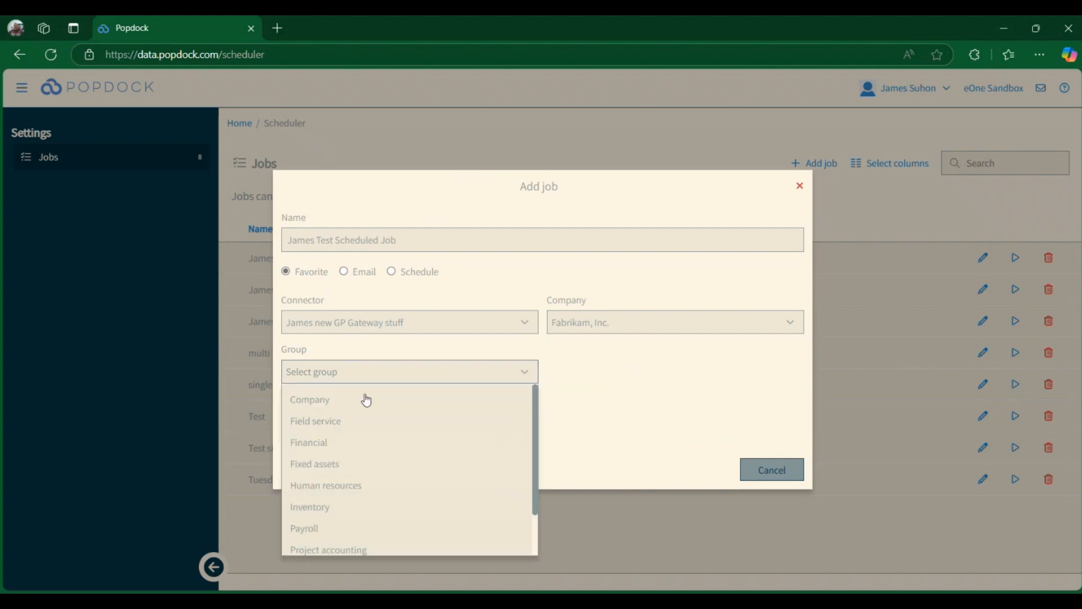
pyautogui.click(313, 514)
pyautogui.click(423, 423)
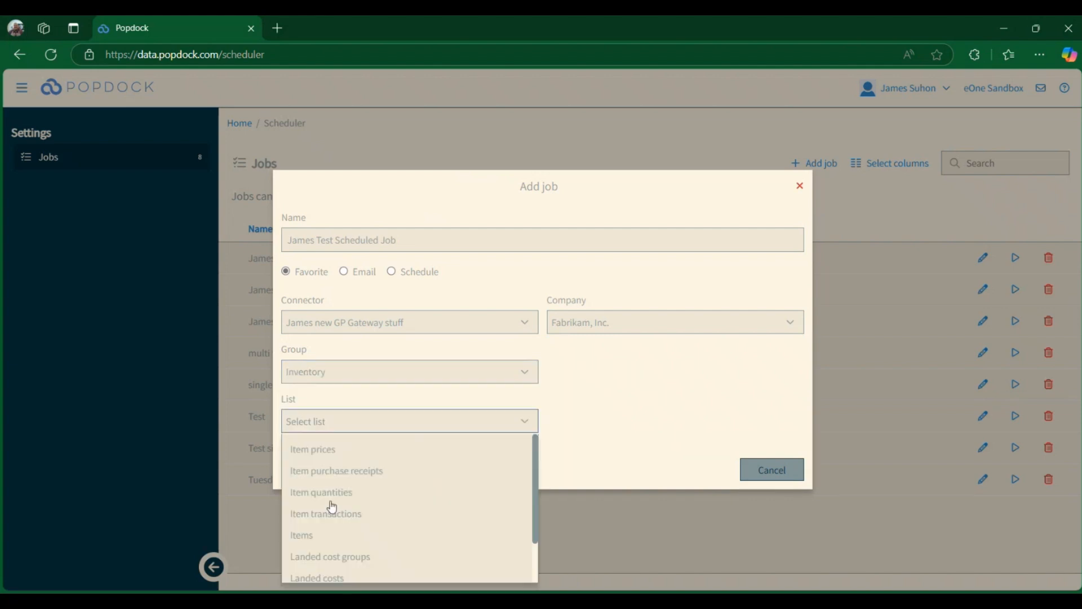
pyautogui.click(306, 536)
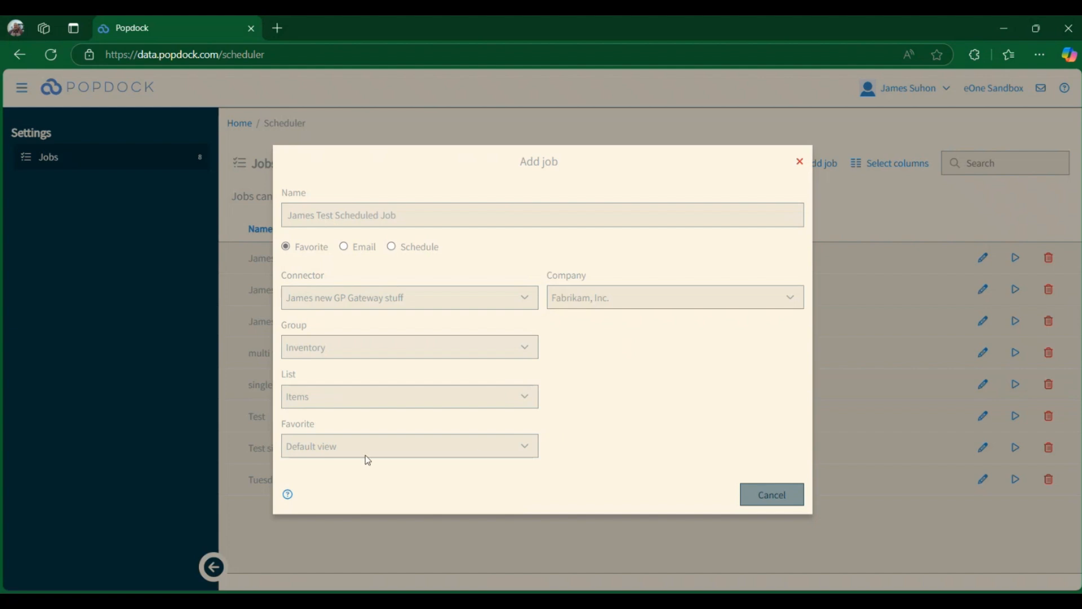
pyautogui.click(380, 449)
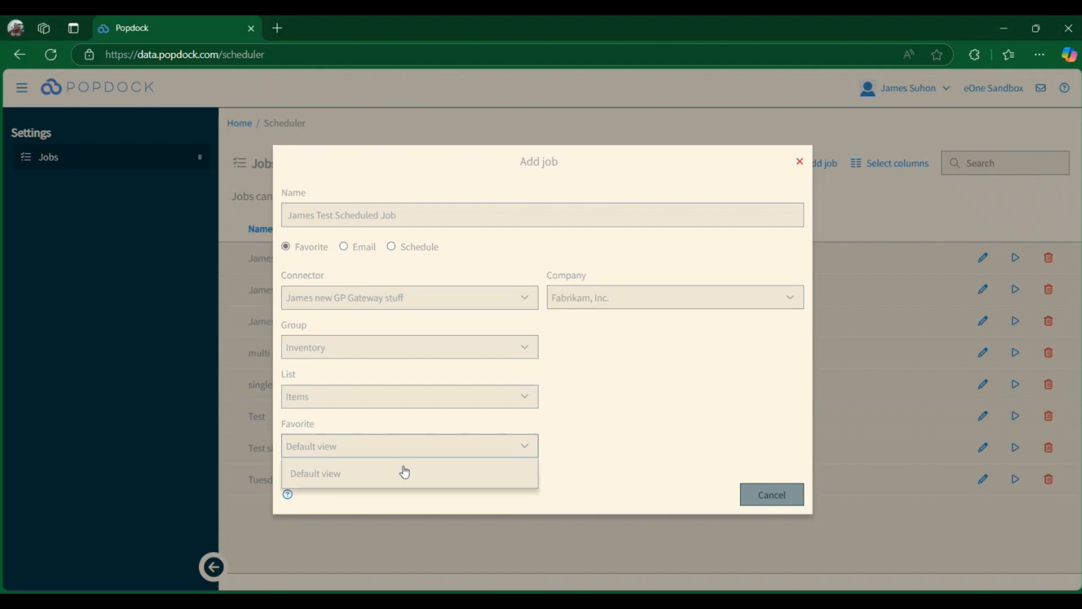
pyautogui.click(405, 472)
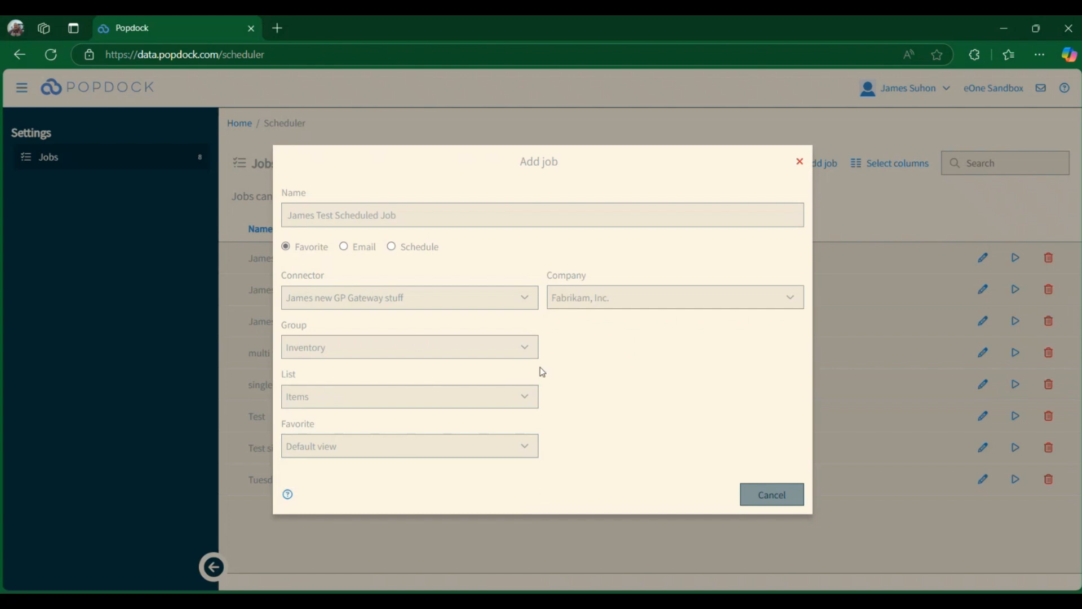
# - Switch to the Email section and enter the recipient's e-mail address
pyautogui.click(345, 248)
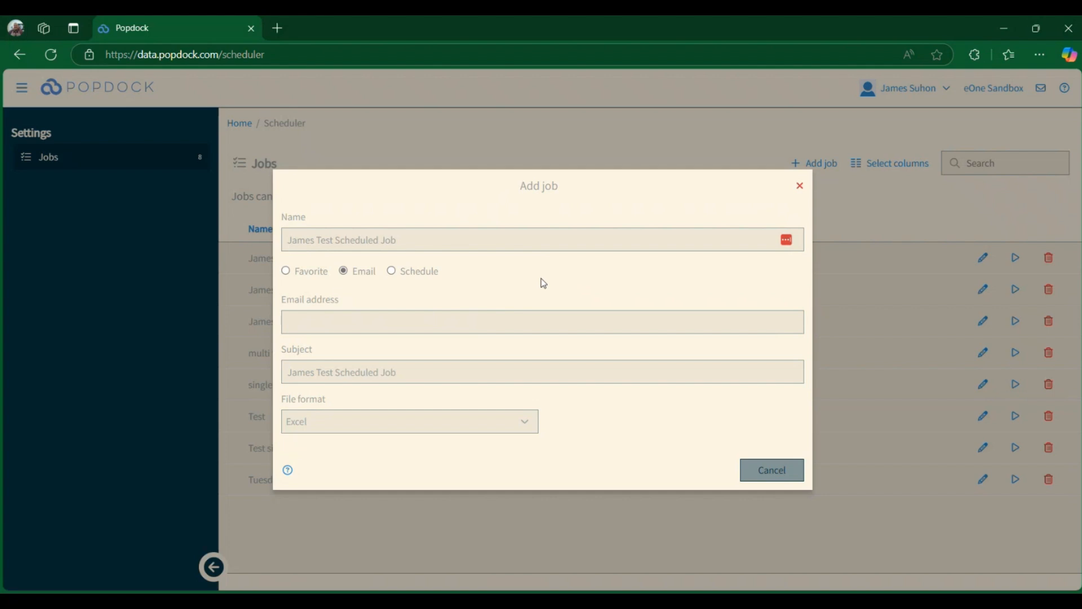
pyautogui.click(528, 322)
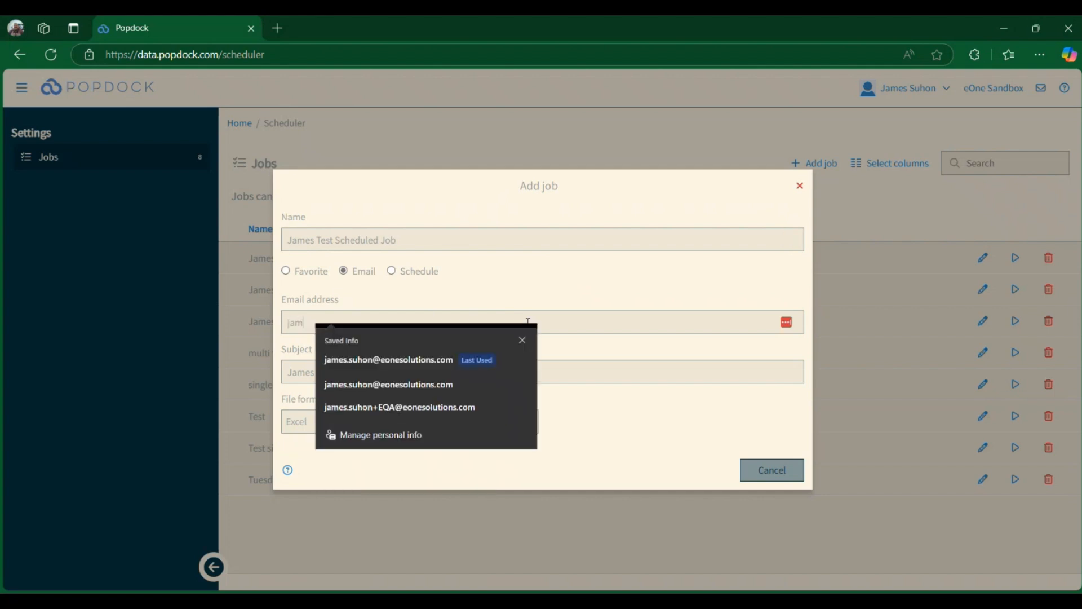
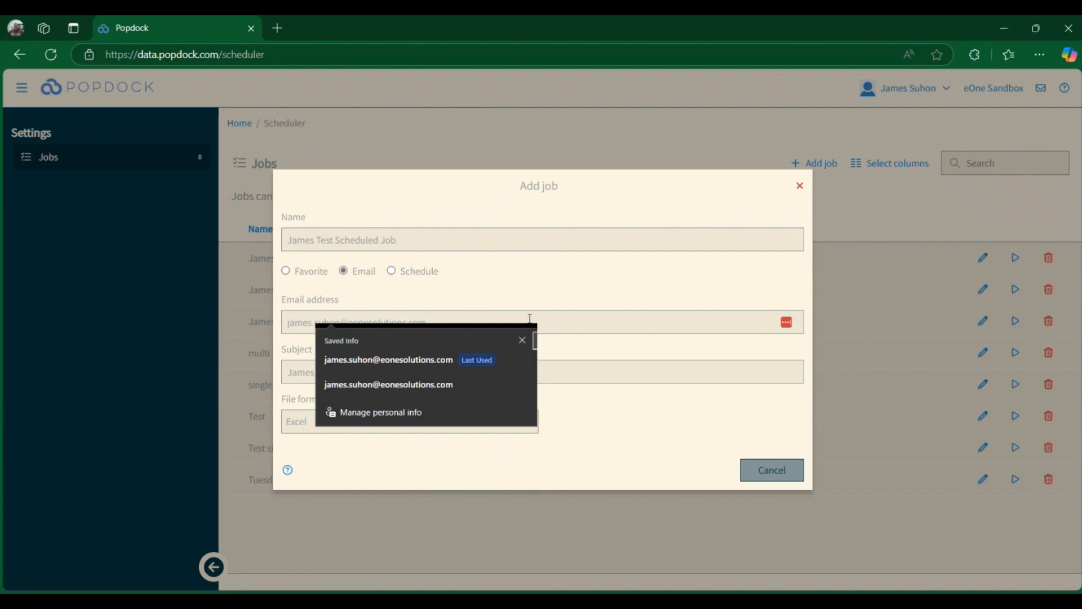
pyautogui.press('Tab')
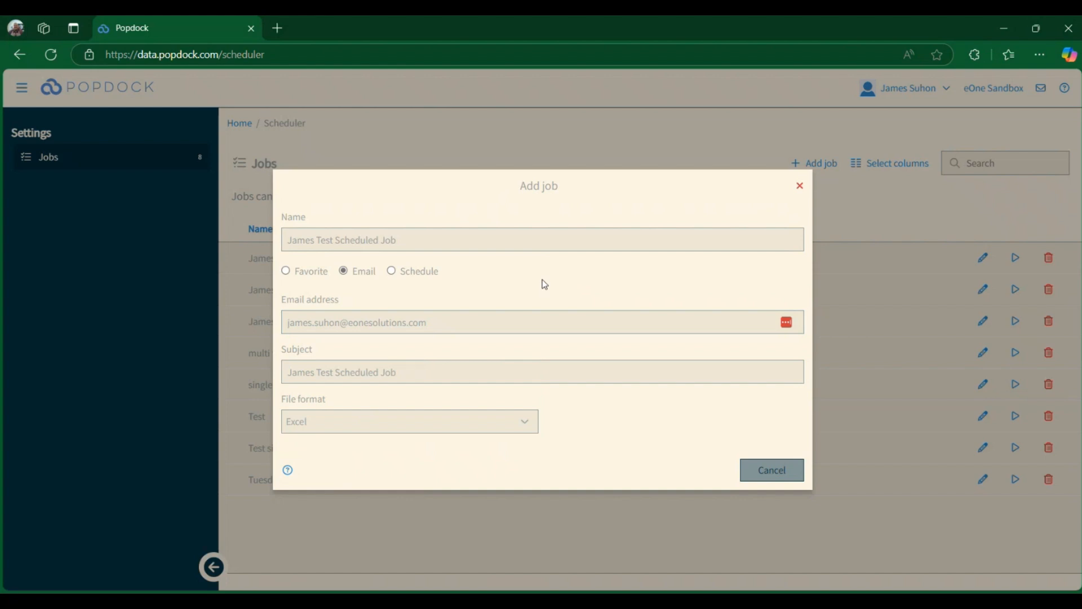
# - Add two more comma-separated recipient addresses to the e-mail address list
pyautogui.click(556, 327)
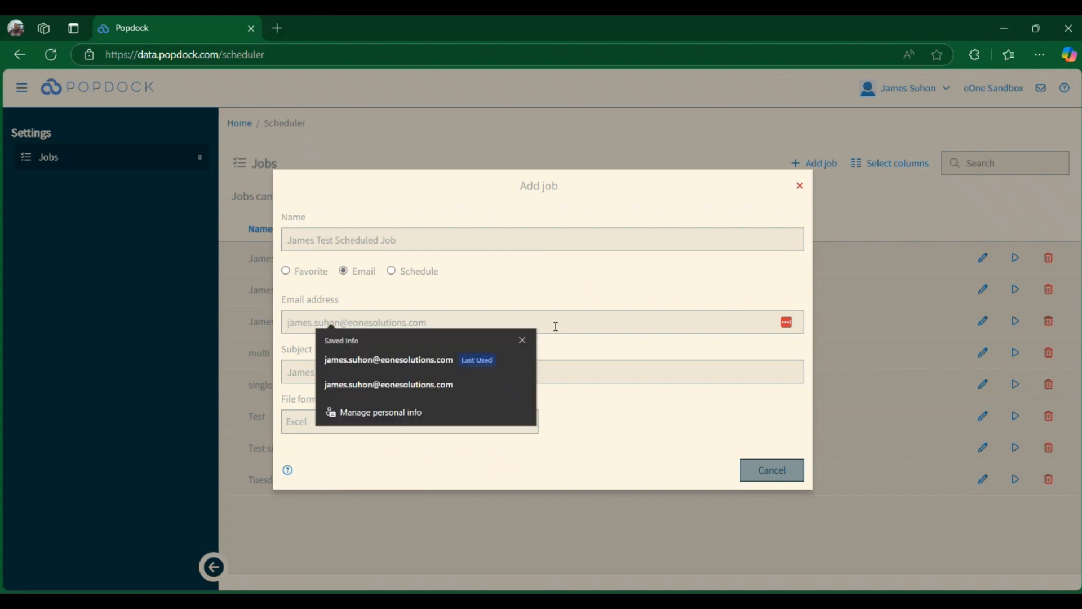
pyautogui.press('Escape')
pyautogui.write(',')
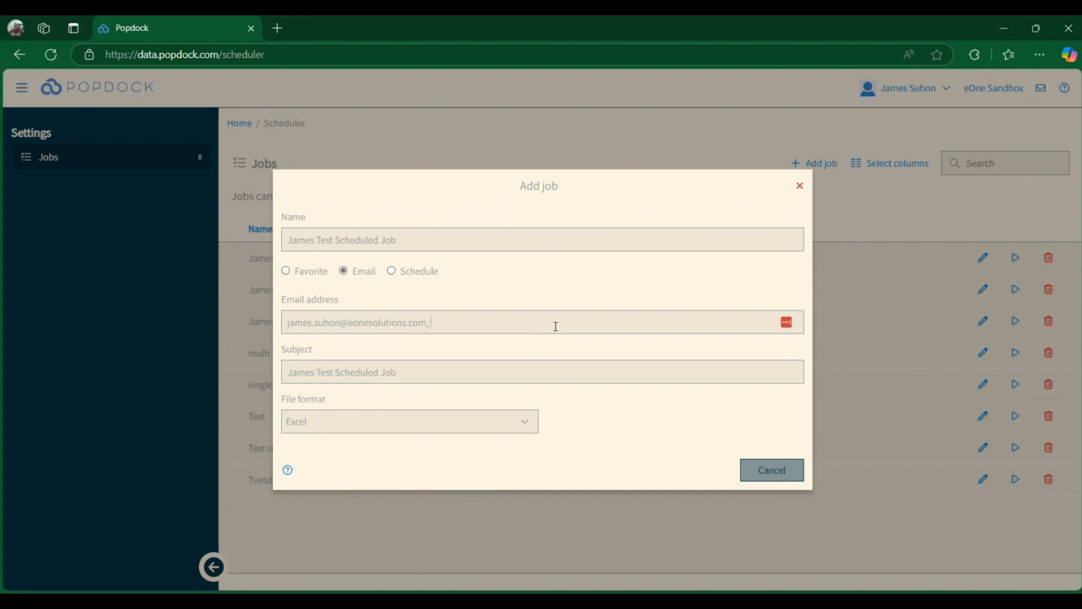
pyautogui.write(' email2@email.com')
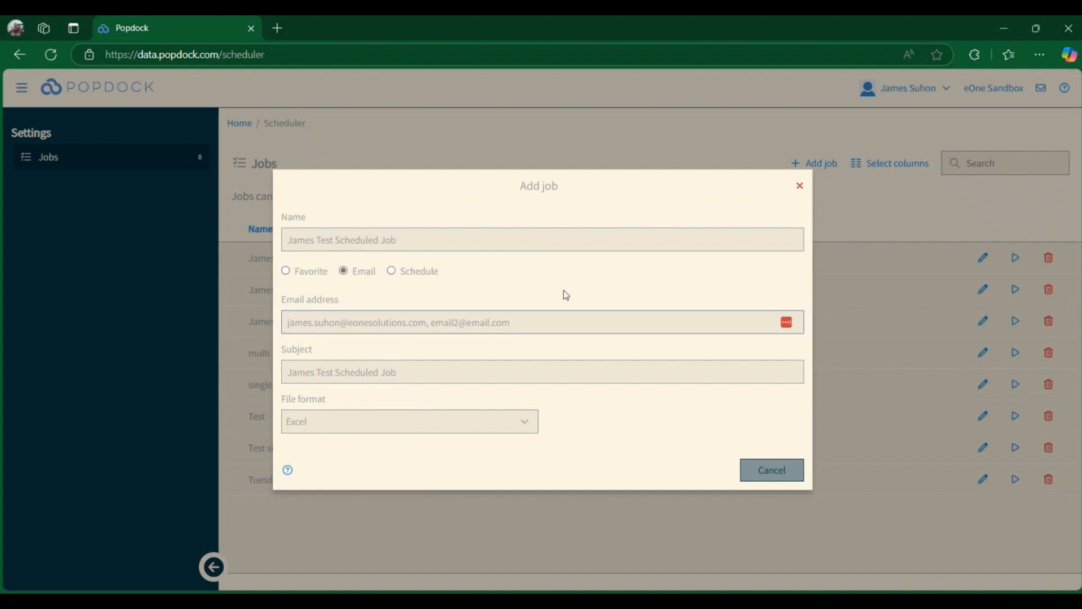
pyautogui.write(', email3@email.com')
pyautogui.press('BackSpace')
pyautogui.press('BackSpace')
pyautogui.press('BackSpace')
pyautogui.press('BackSpace')
pyautogui.press('BackSpace')
pyautogui.press('BackSpace')
pyautogui.press('BackSpace')
pyautogui.press('BackSpace')
pyautogui.press('BackSpace')
pyautogui.press('BackSpace')
pyautogui.press('BackSpace')
pyautogui.press('BackSpace')
pyautogui.press('BackSpace')
pyautogui.press('BackSpace')
pyautogui.press('BackSpace')
pyautogui.press('BackSpace')
pyautogui.press('BackSpace')
pyautogui.press('BackSpace')
pyautogui.press('BackSpace')
pyautogui.press('BackSpace')
pyautogui.press('BackSpace')
pyautogui.press('BackSpace')
pyautogui.press('BackSpace')
pyautogui.press('BackSpace')
pyautogui.press('BackSpace')
pyautogui.click(564, 290)
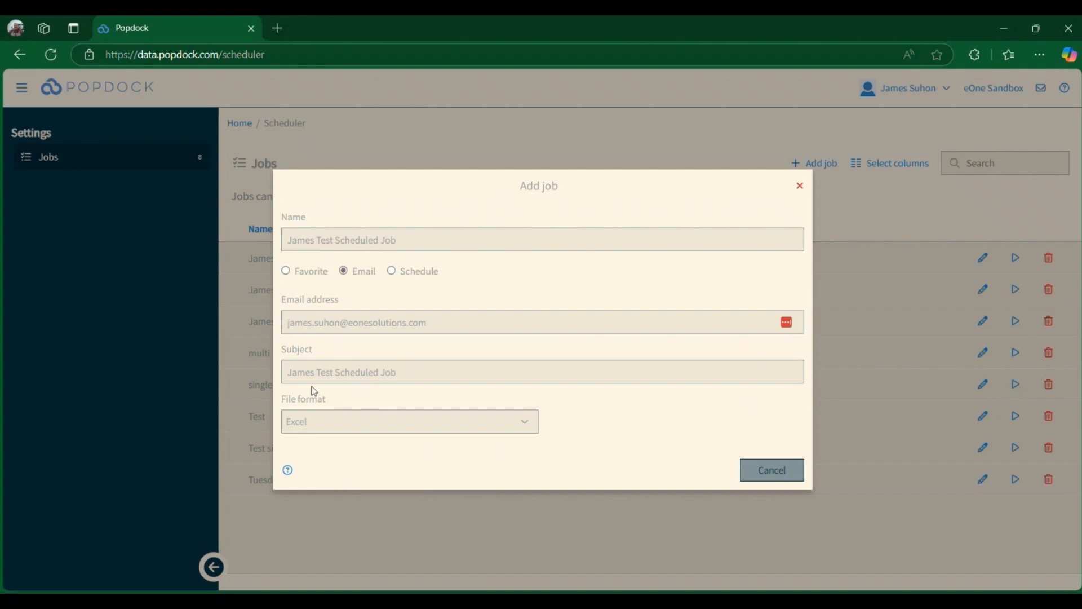
# - Set the subject to "This is a scheduled job test" and keep Excel as the file format
pyautogui.moveTo(484, 370); pyautogui.dragTo(258, 377)
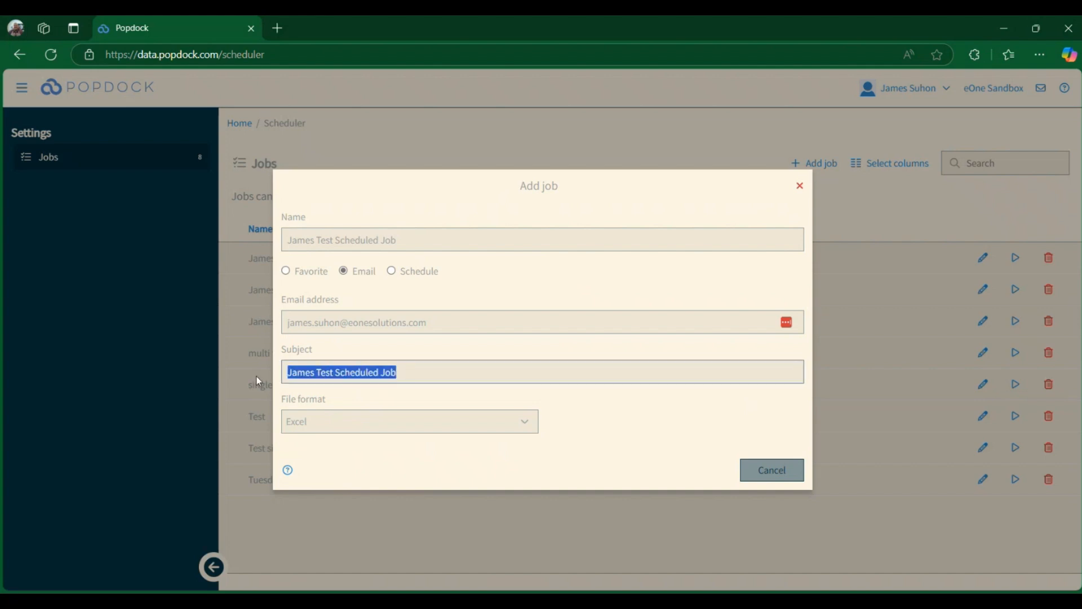
pyautogui.write('This')
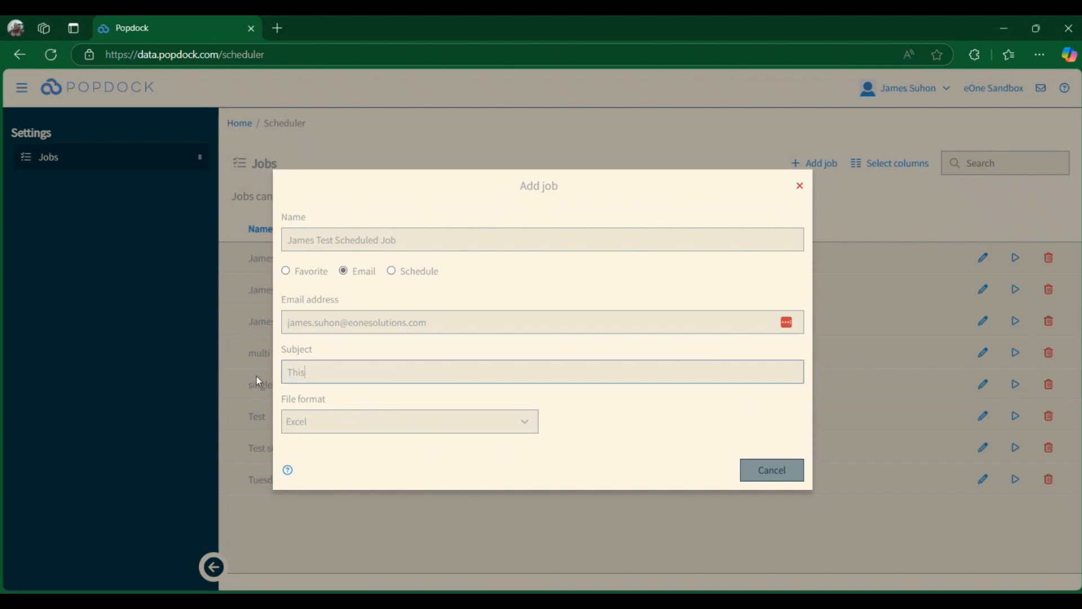
pyautogui.write(' is a scheduled job test')
pyautogui.click(632, 422)
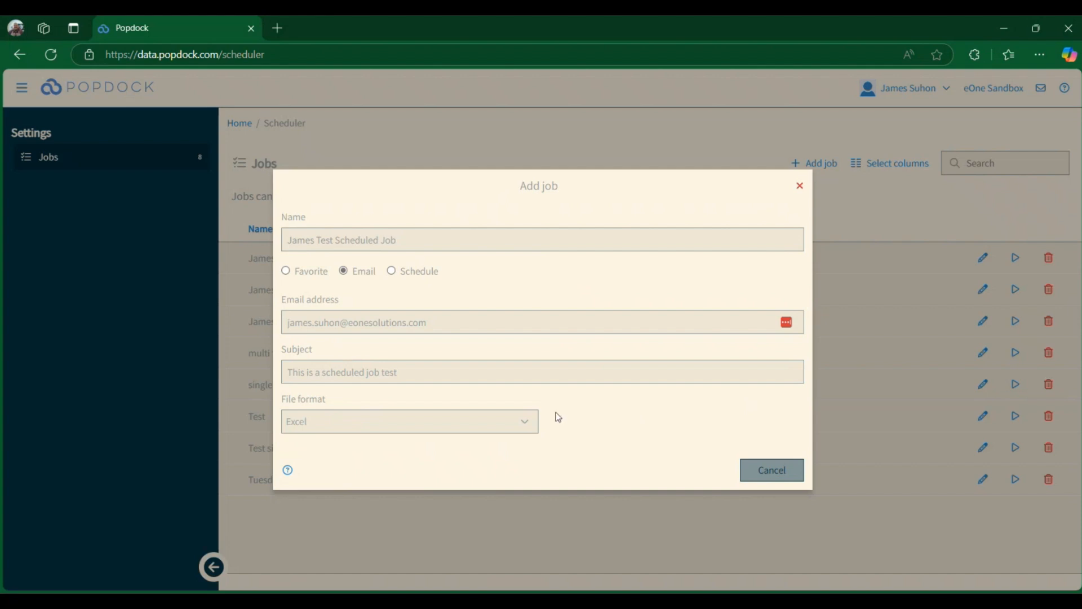
pyautogui.click(490, 429)
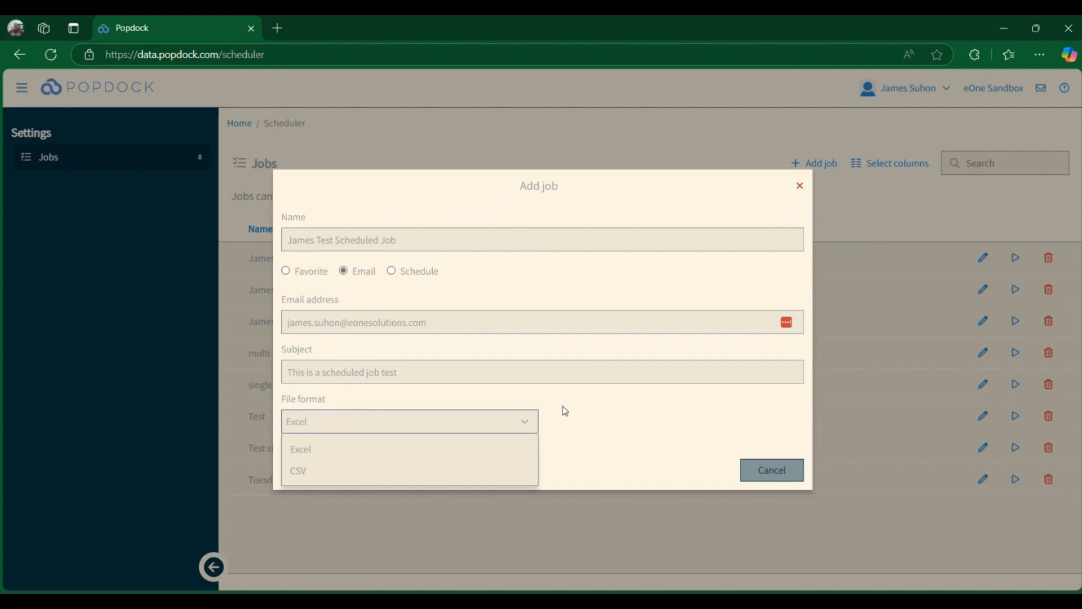
pyautogui.click(525, 424)
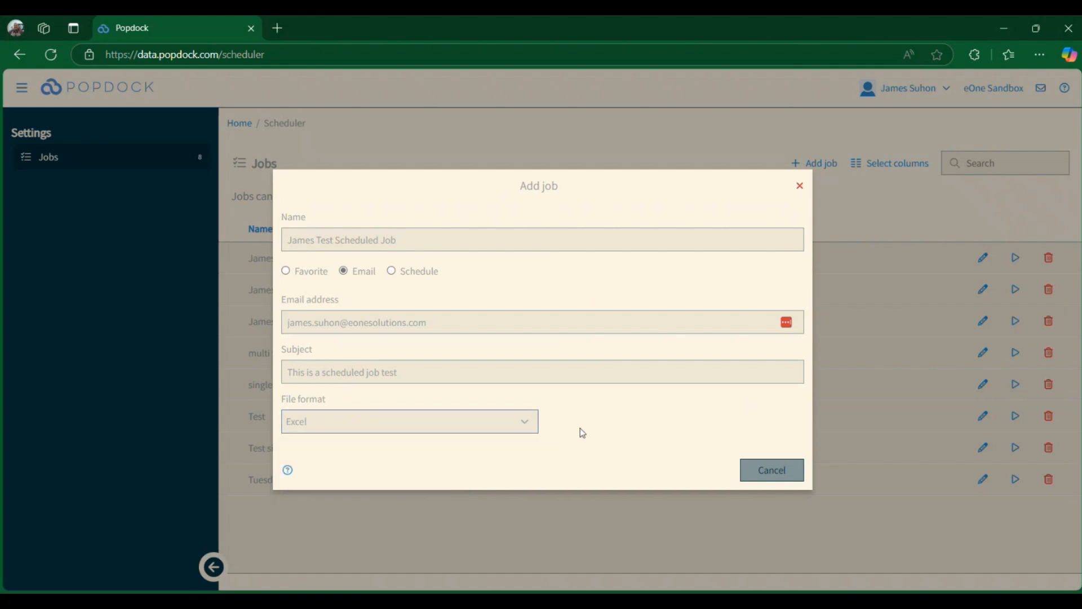
# - Switch to the Schedule section and try the schedule types Last day of the month, Select days of the month and Select days of the week
pyautogui.click(393, 273)
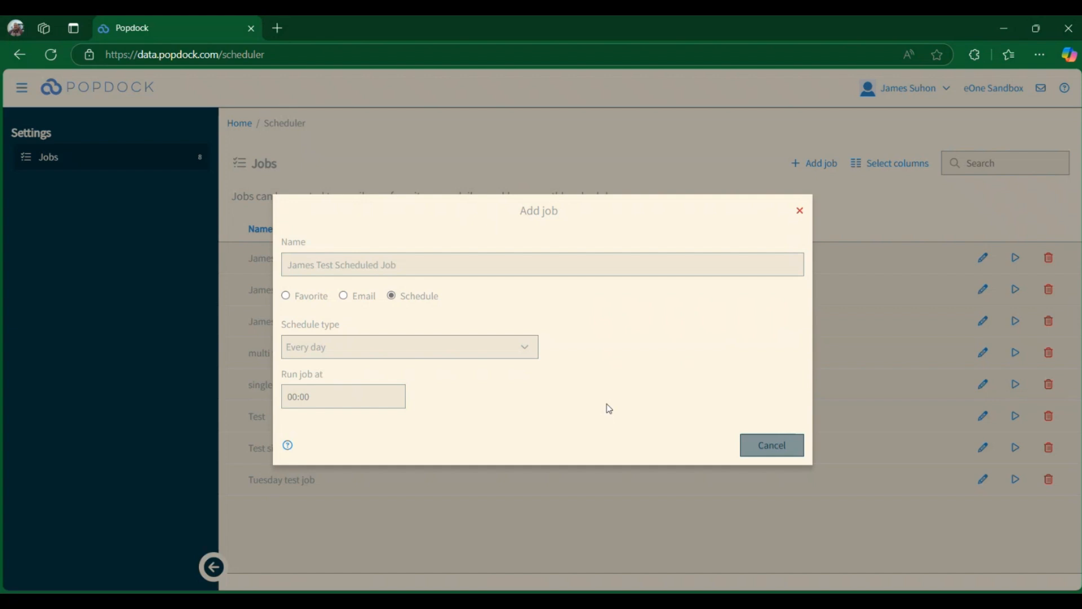
pyautogui.click(524, 346)
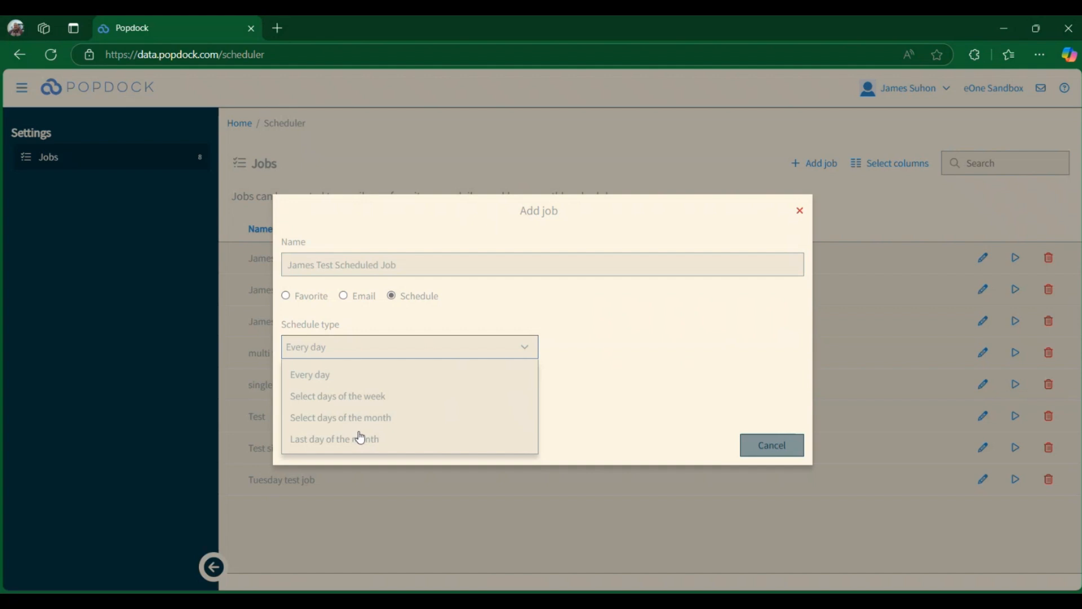
pyautogui.click(440, 439)
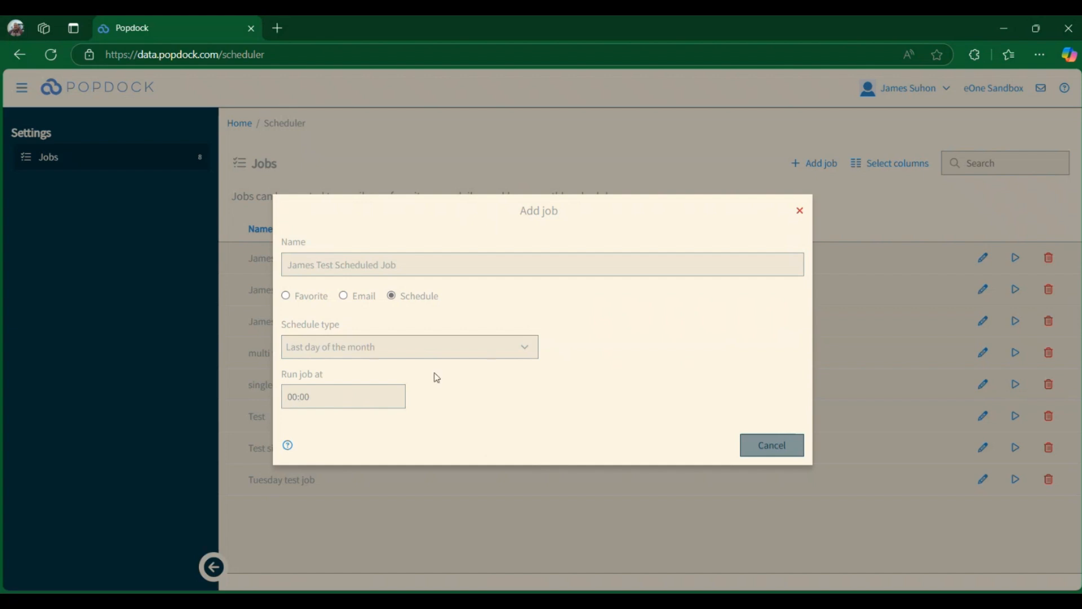
pyautogui.click(462, 355)
pyautogui.click(389, 417)
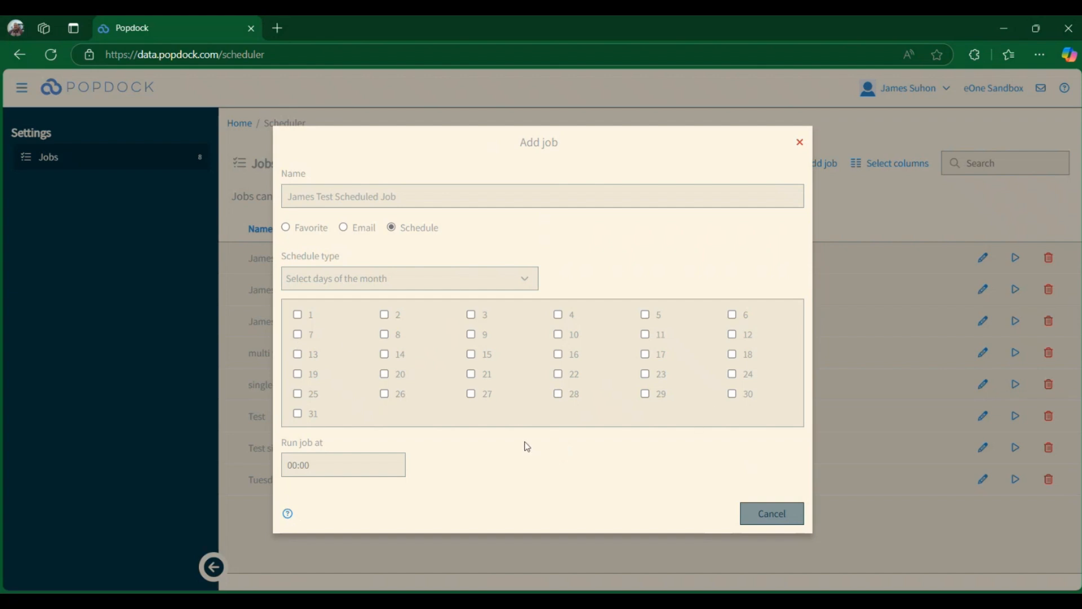
pyautogui.click(448, 278)
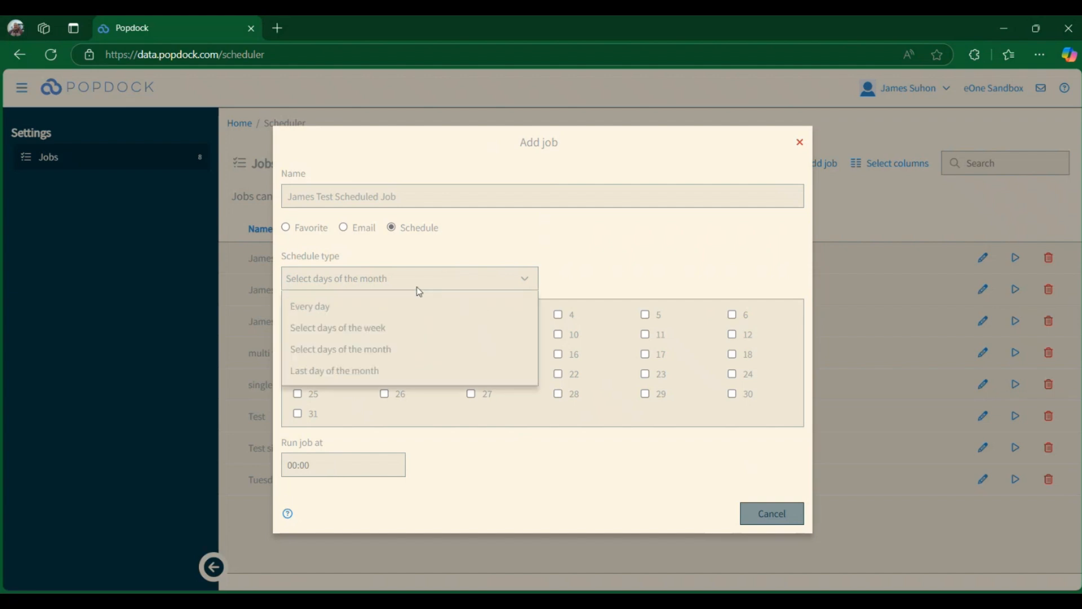
pyautogui.click(351, 326)
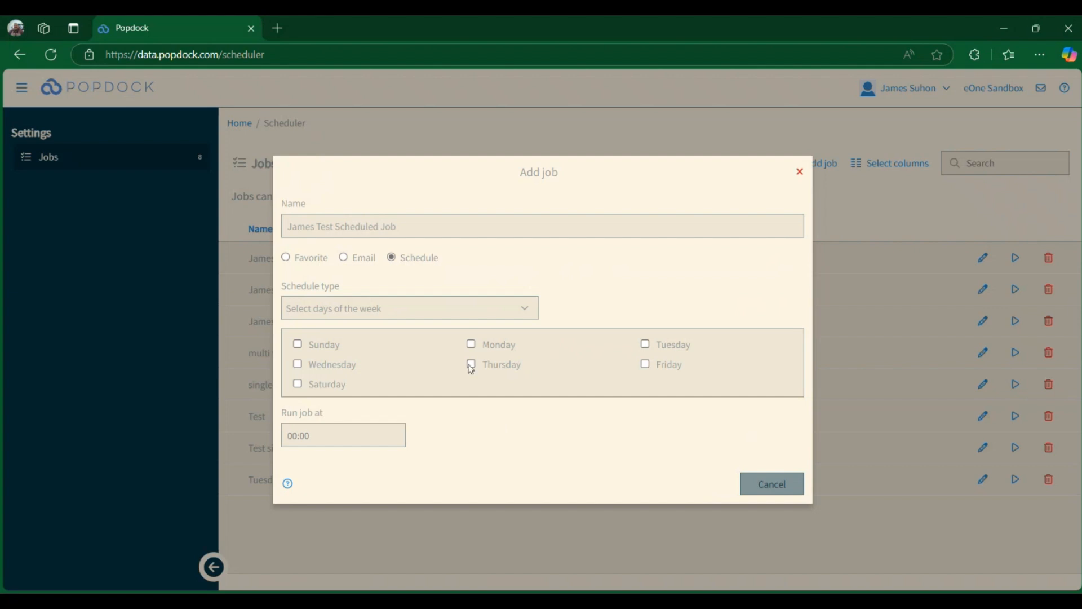
# - Tick Monday through Friday as the weekly run days
pyautogui.click(472, 344)
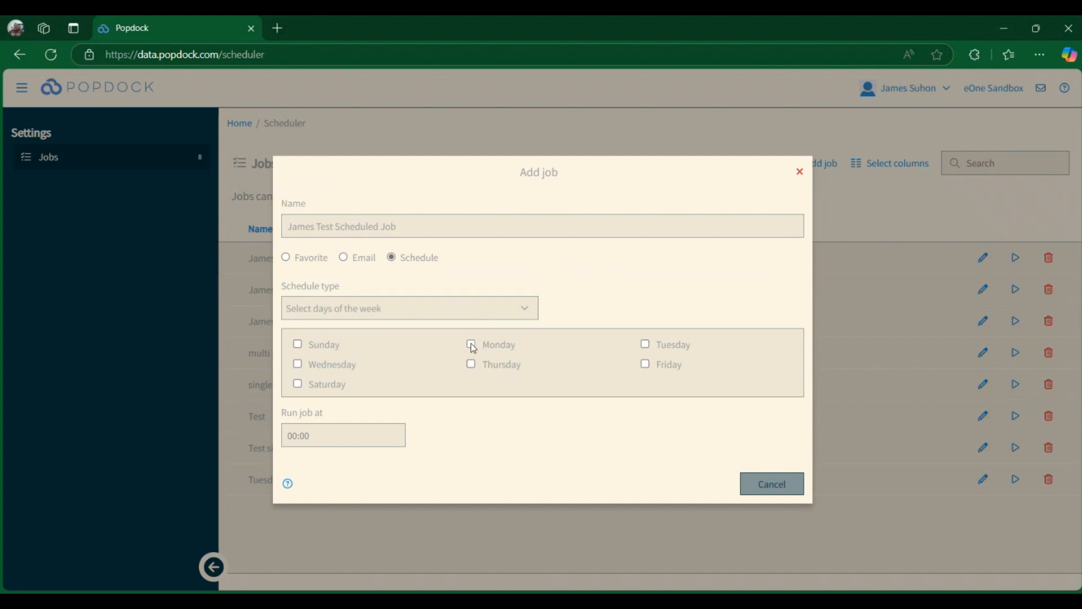
pyautogui.click(298, 365)
pyautogui.click(645, 365)
pyautogui.click(647, 345)
pyautogui.click(472, 365)
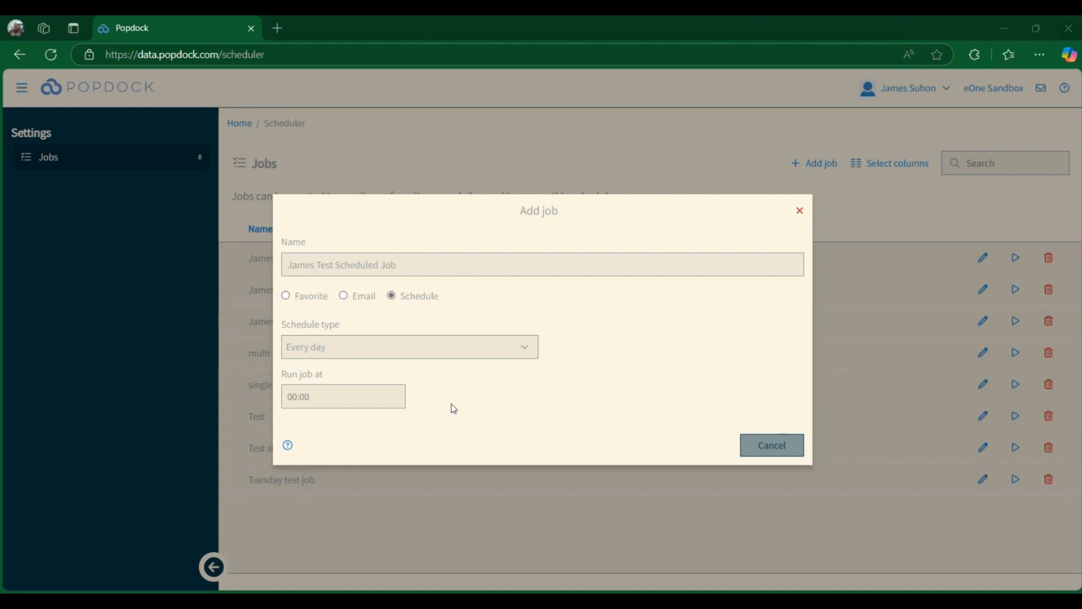
# - Set the job to run at 02:00
pyautogui.click(362, 401)
pyautogui.write('0200')
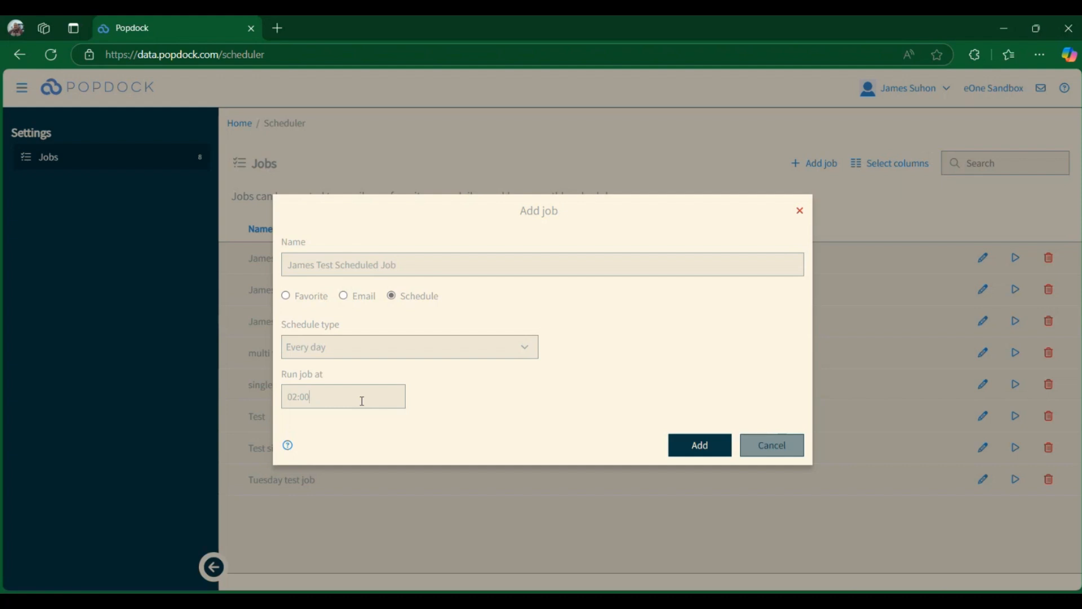
# - Try out run times of 14:00, 10:00 and 15:44 in the run-time field
pyautogui.press('BackSpace')
pyautogui.press('BackSpace')
pyautogui.press('BackSpace')
pyautogui.press('BackSpace')
pyautogui.press('BackSpace')
pyautogui.write('1400')
pyautogui.press('BackSpace')
pyautogui.press('BackSpace')
pyautogui.press('BackSpace')
pyautogui.press('BackSpace')
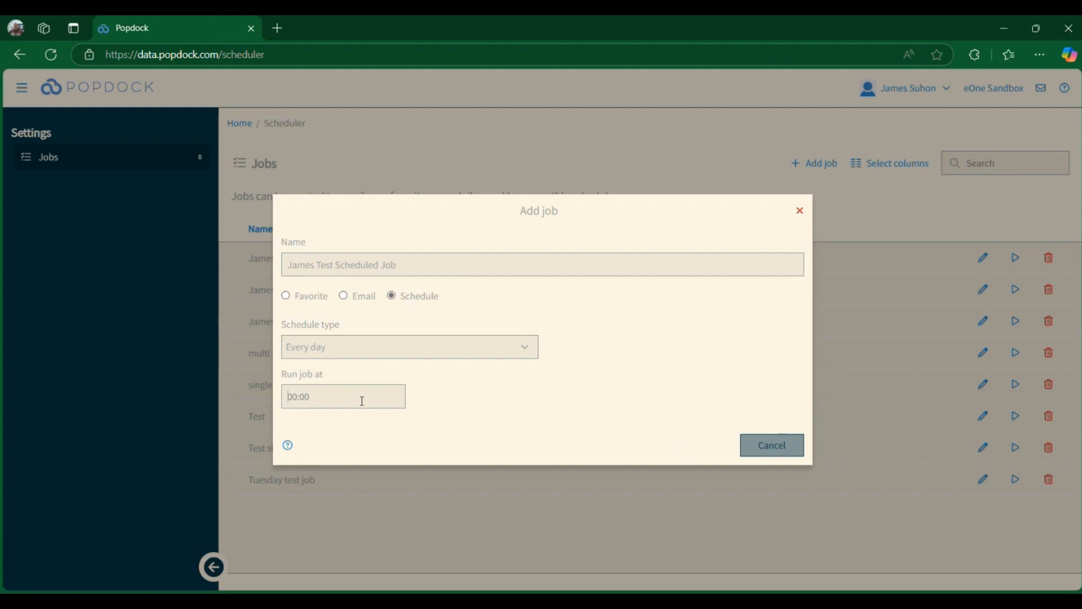
pyautogui.write('1000')
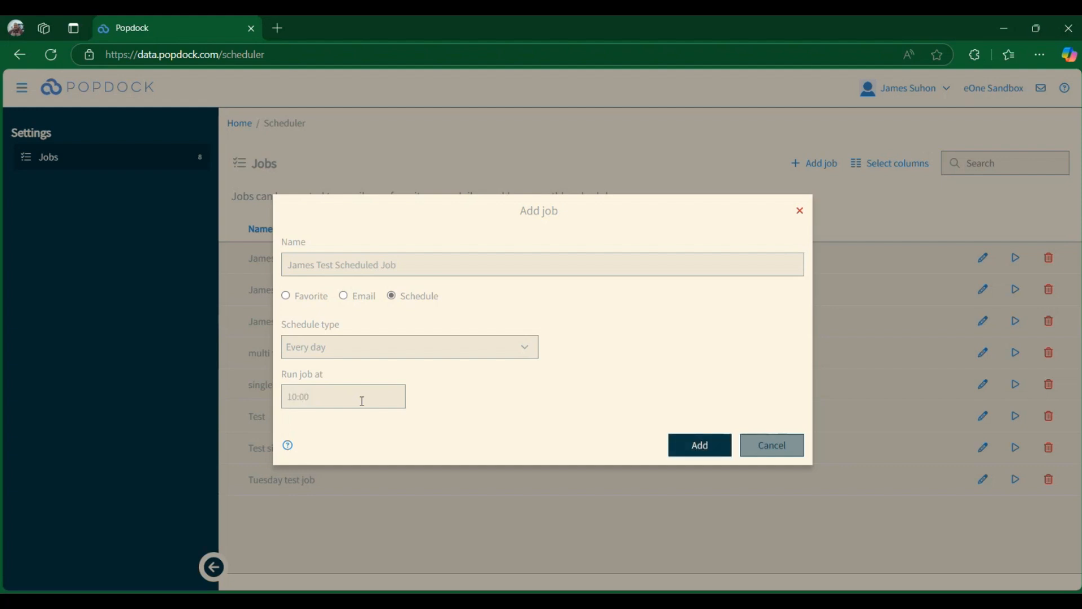
pyautogui.press('BackSpace')
pyautogui.press('BackSpace')
pyautogui.write('00')
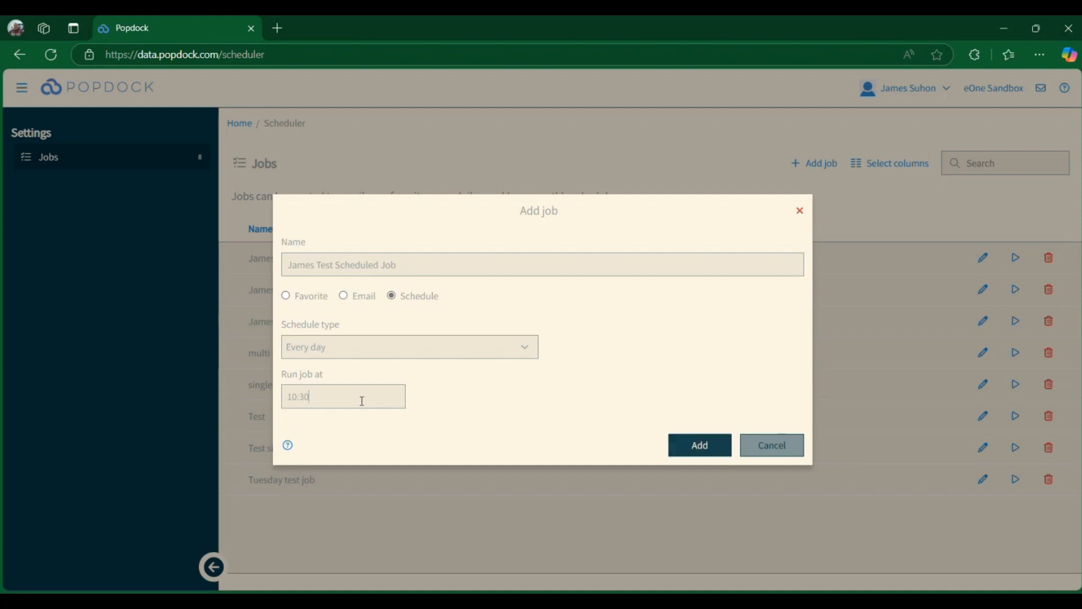
pyautogui.press('BackSpace')
pyautogui.press('BackSpace')
pyautogui.press('BackSpace')
pyautogui.press('BackSpace')
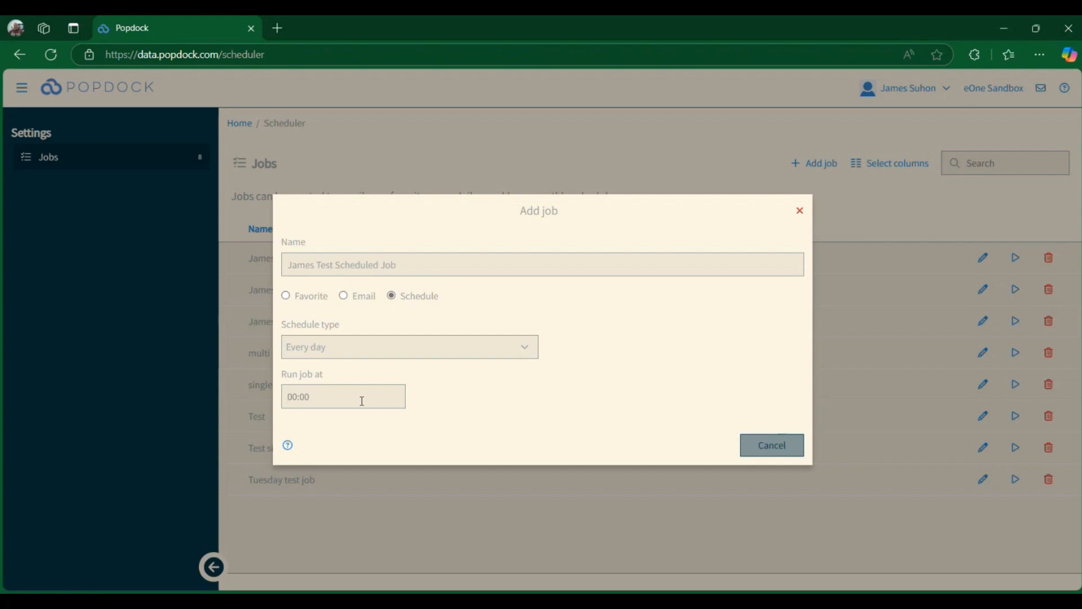
pyautogui.write('15:44')
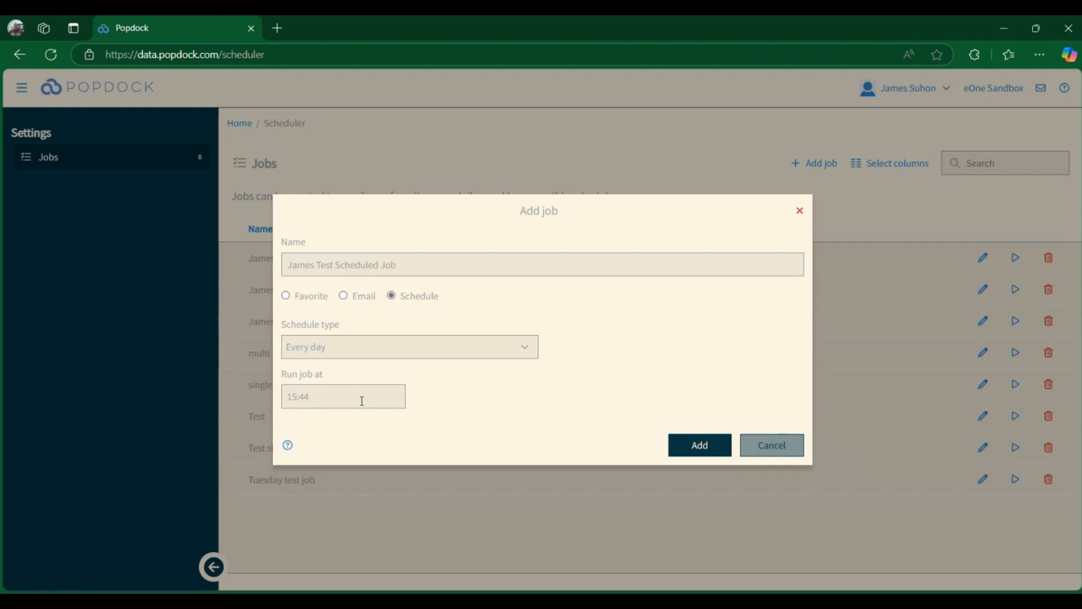
pyautogui.press('BackSpace')
pyautogui.press('BackSpace')
pyautogui.press('BackSpace')
pyautogui.press('BackSpace')
pyautogui.press('BackSpace')
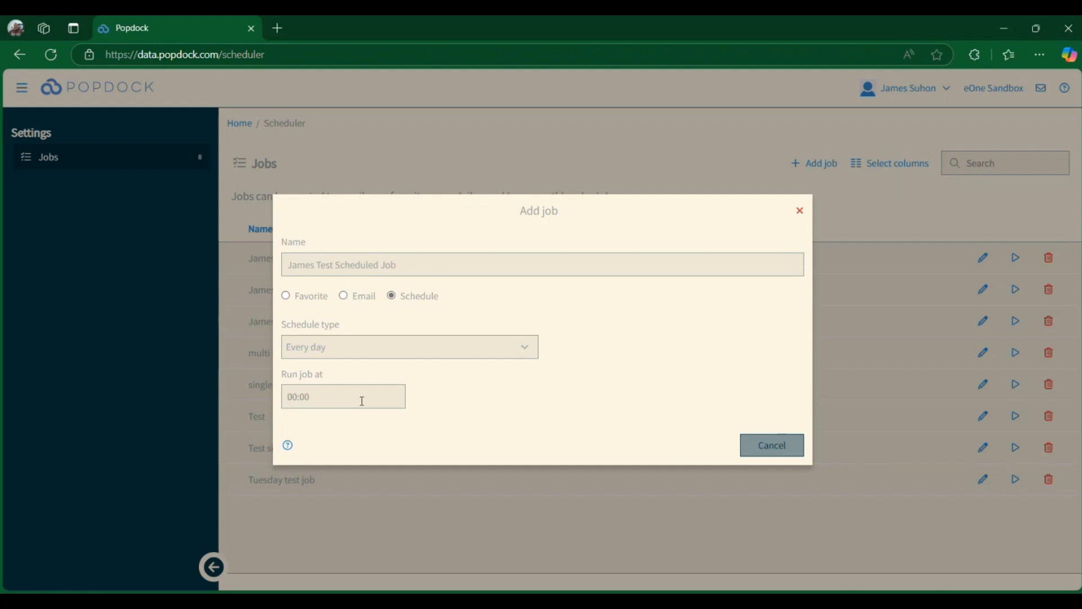
# - Set the run time to 12:30 and add the scheduled job
pyautogui.write('12:00')
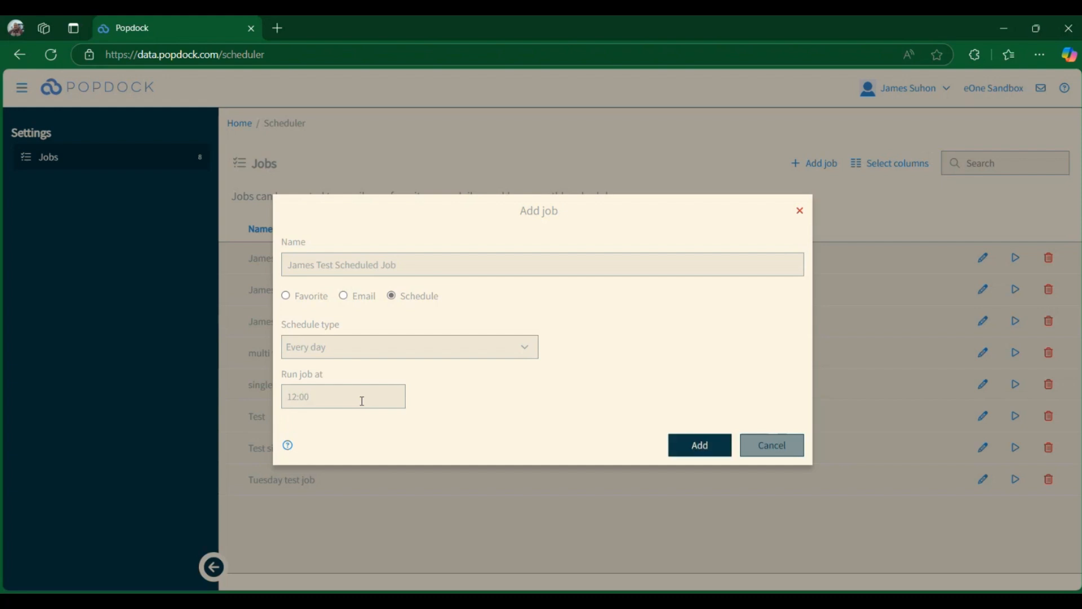
pyautogui.press('BackSpace')
pyautogui.press('BackSpace')
pyautogui.press('BackSpace')
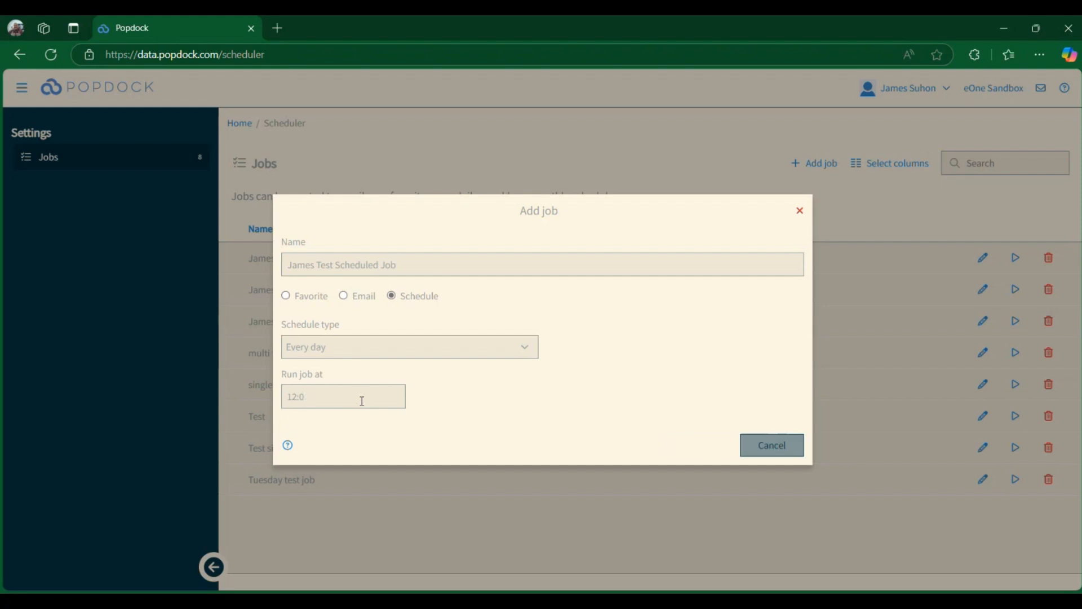
pyautogui.write(':30')
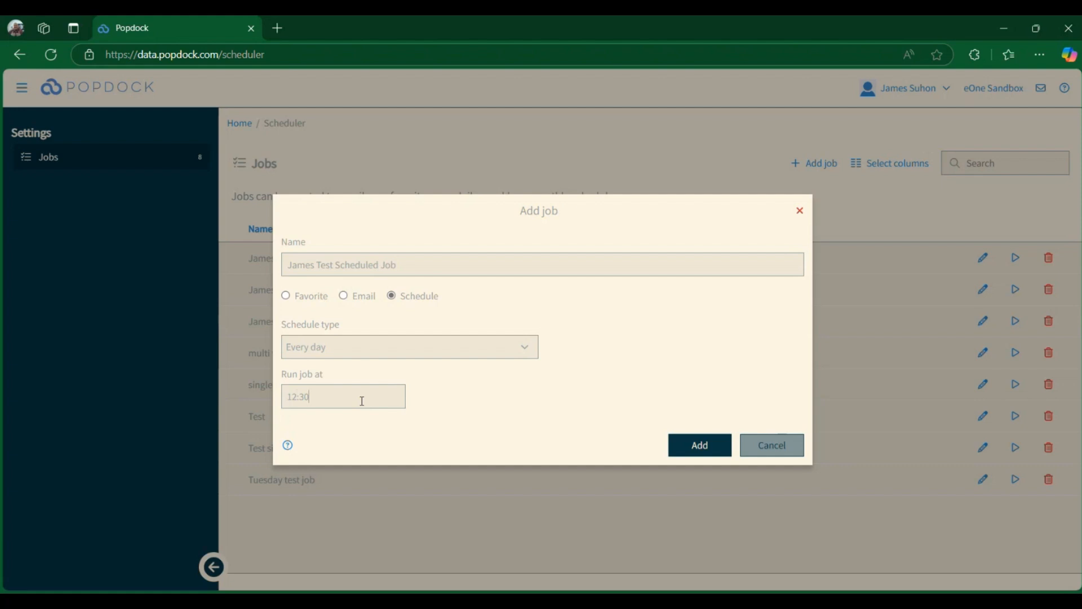
pyautogui.click(701, 444)
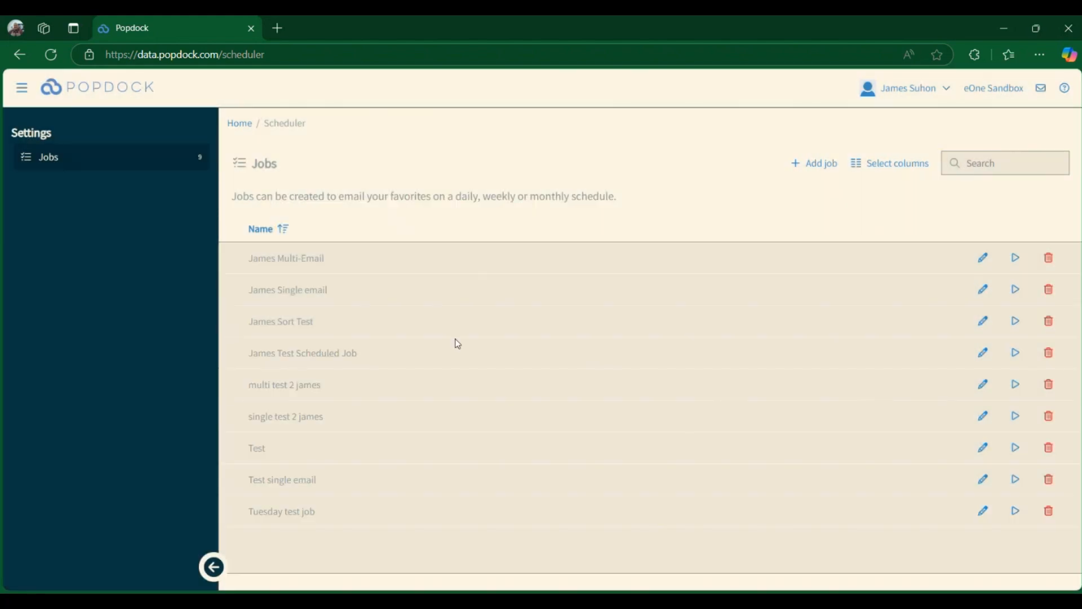
# - Open the James Test Scheduled Job for editing, review its Email and Schedule settings, and cancel without changes
pyautogui.moveTo(362, 354); pyautogui.dragTo(237, 363)
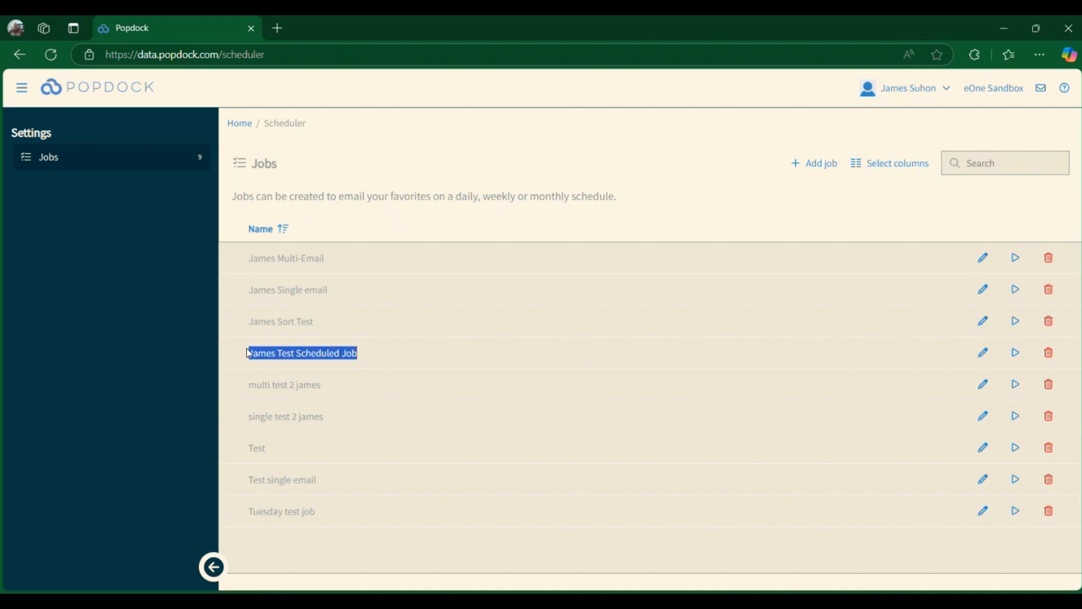
pyautogui.click(711, 169)
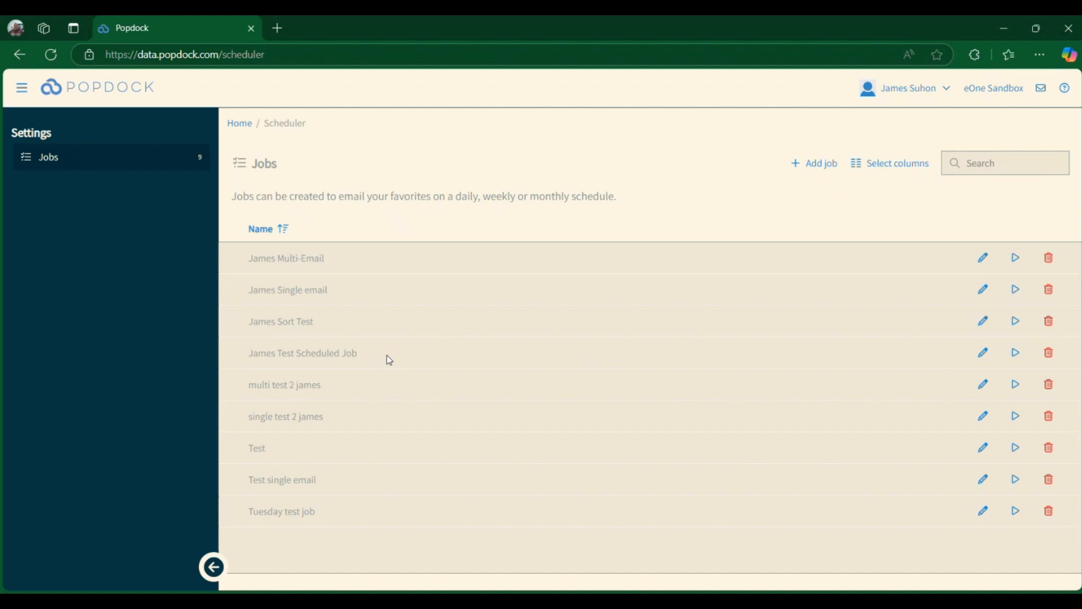
pyautogui.click(981, 354)
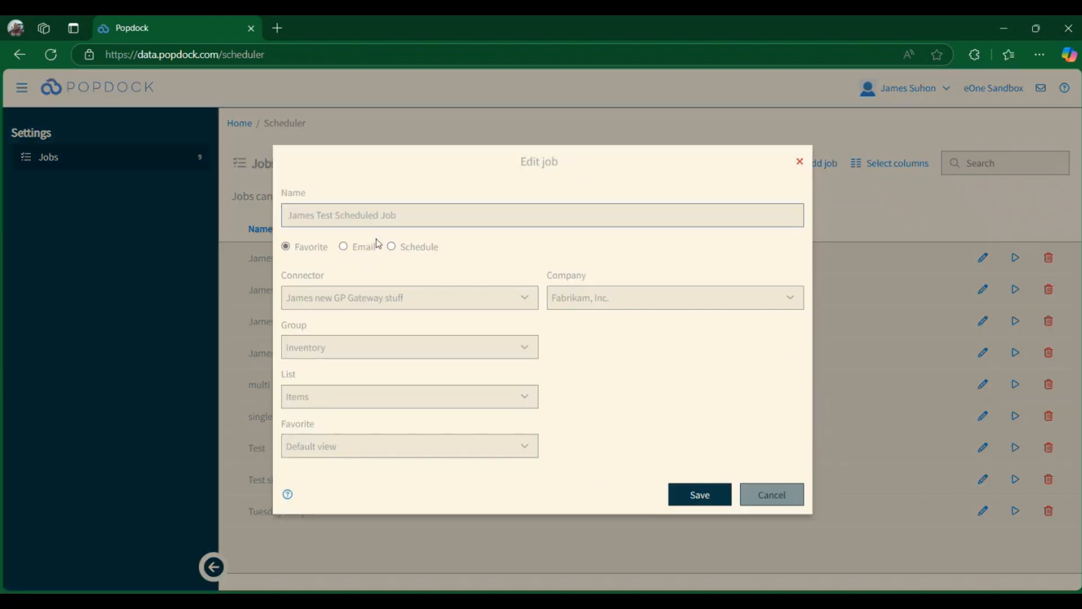
pyautogui.click(353, 247)
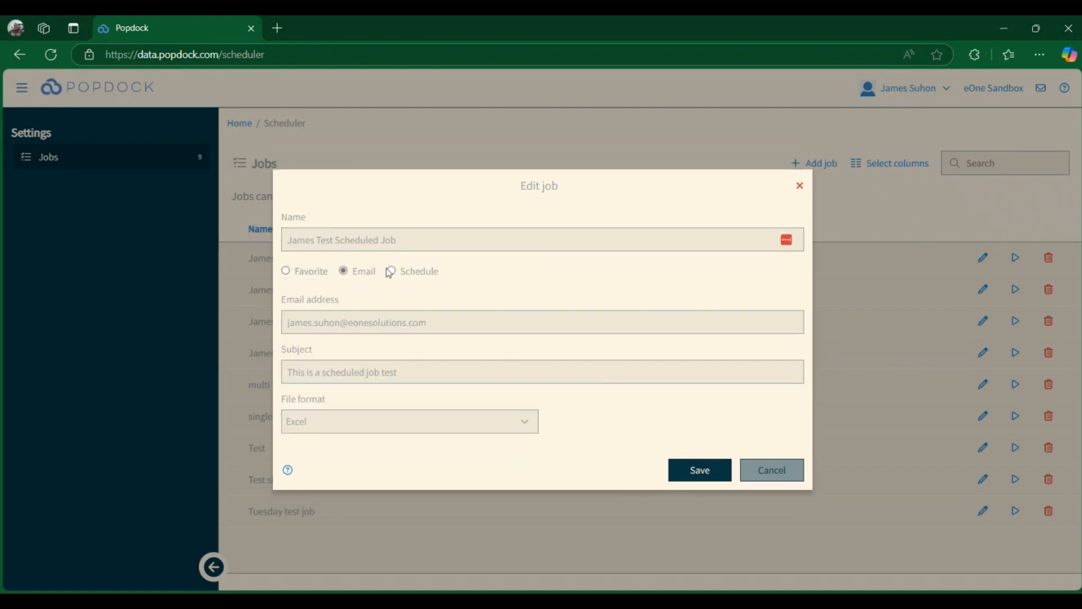
pyautogui.click(391, 272)
pyautogui.click(786, 448)
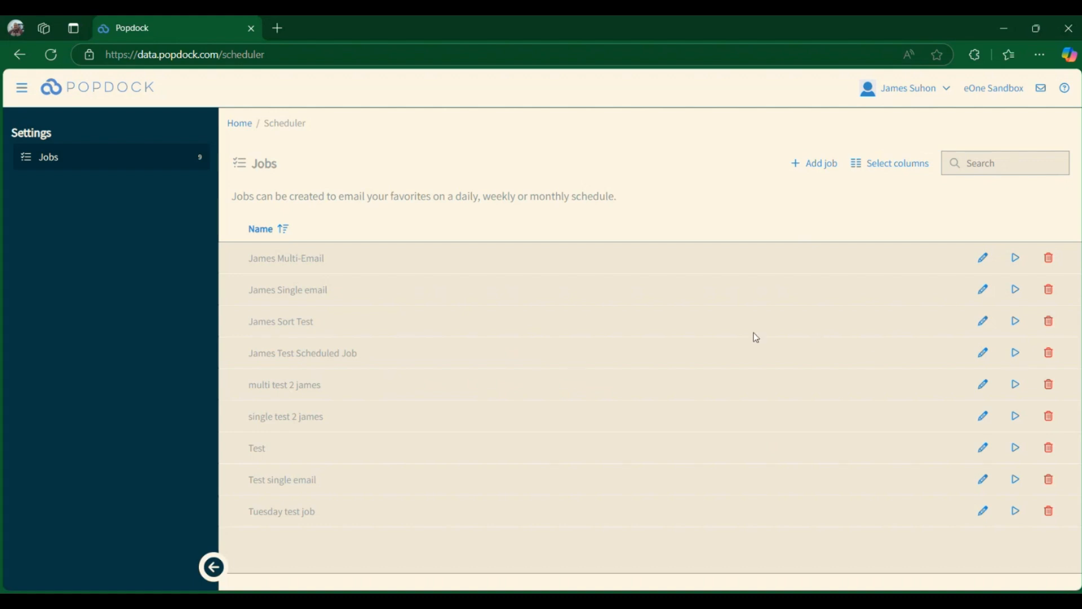
# - Reopen the job's edit dialog and read the help article on emailing favorites on a schedule, then close it
pyautogui.click(983, 356)
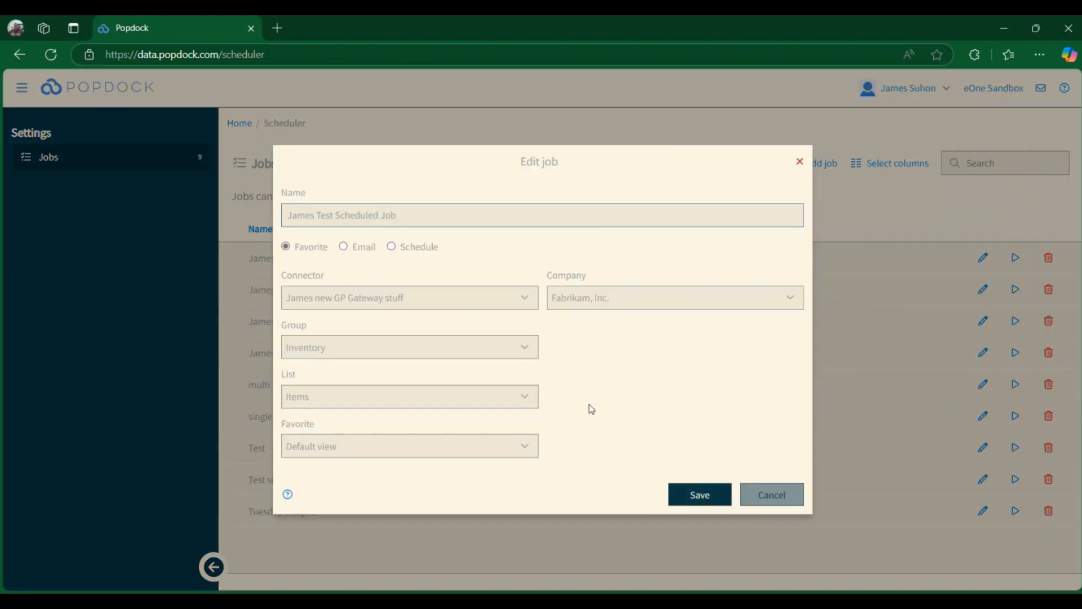
pyautogui.click(288, 496)
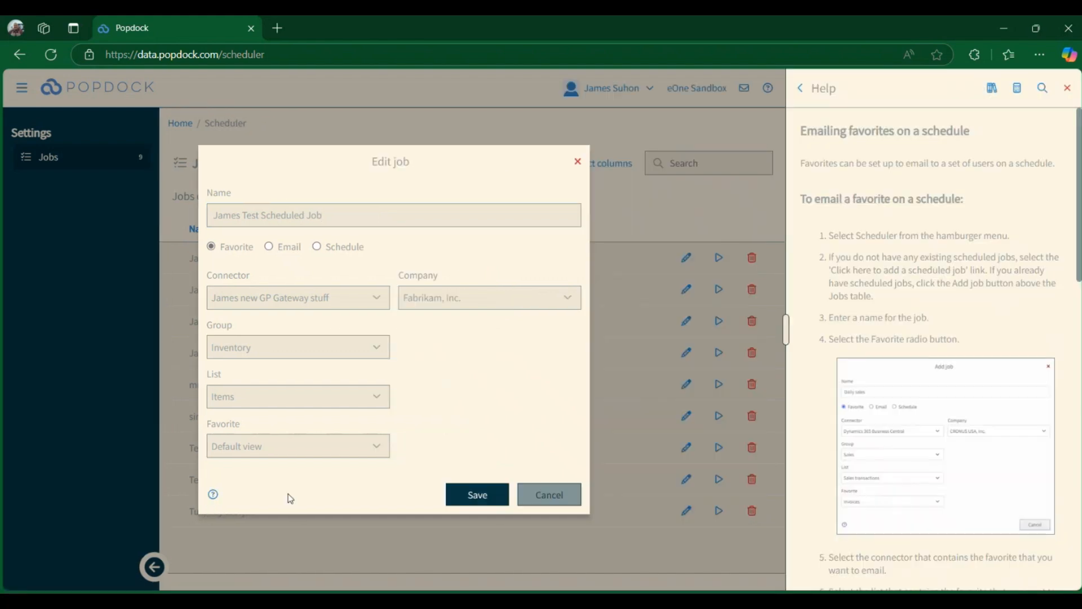
pyautogui.scroll(-3, 910, 221)
pyautogui.scroll(-15, 910, 221)
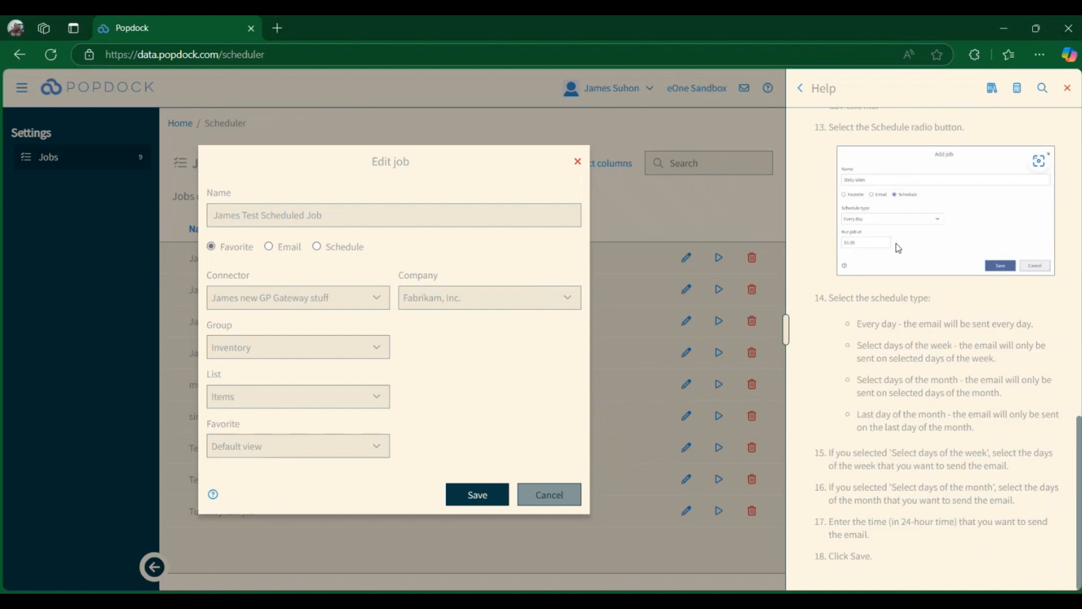
pyautogui.click(1067, 89)
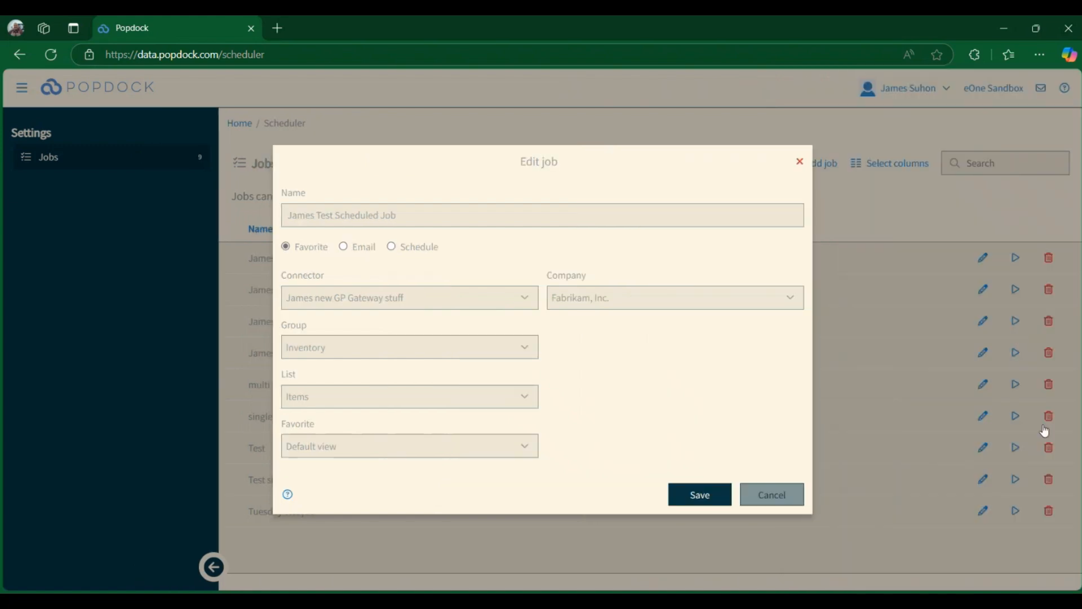